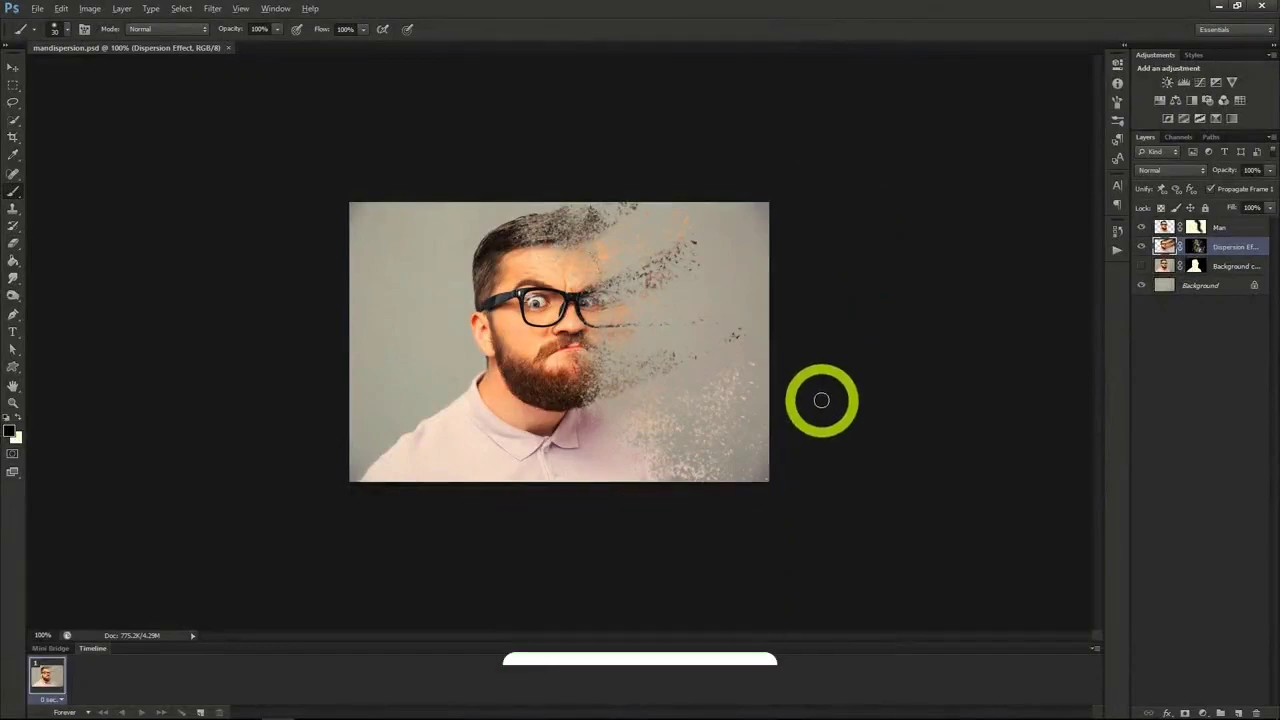
# Step: Zoom into the finished dispersion example to inspect it
pyautogui.scroll(2, 822, 393)
pyautogui.scroll(1, 825, 395)
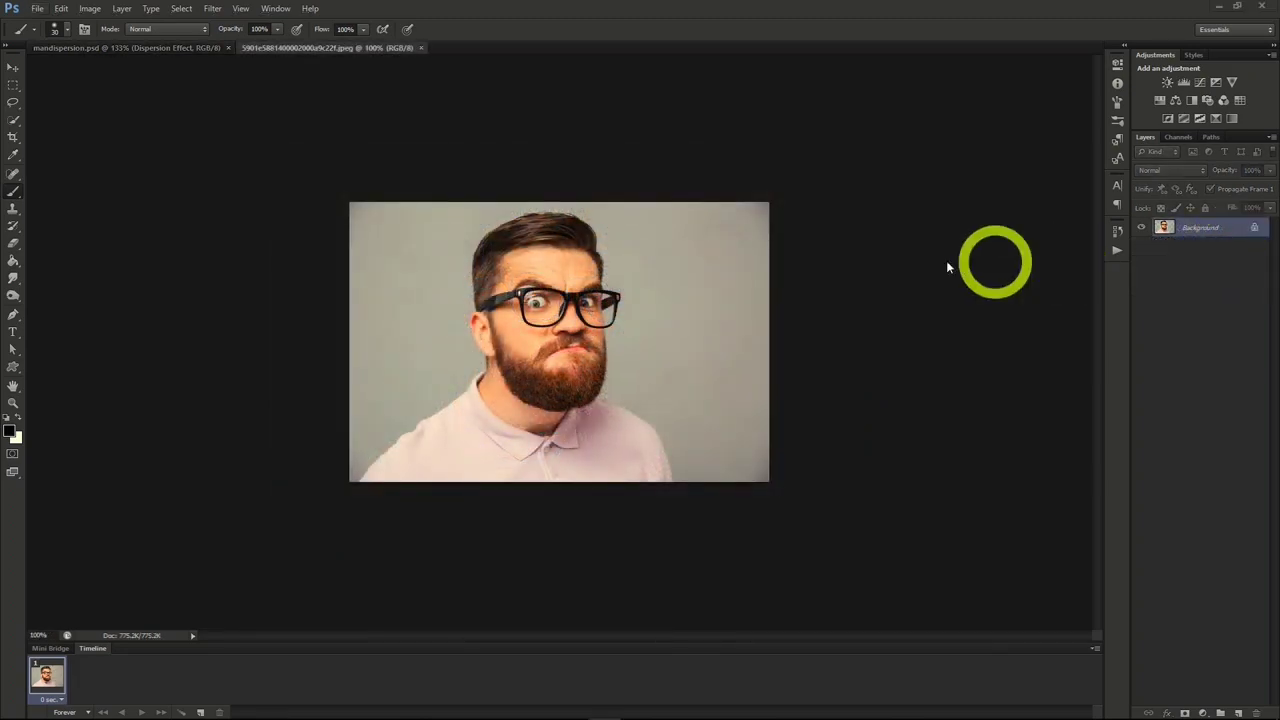
# Step: Duplicate the portrait's Background layer as 'Background copy'
pyautogui.moveTo(994, 263); pyautogui.dragTo(853, 254)
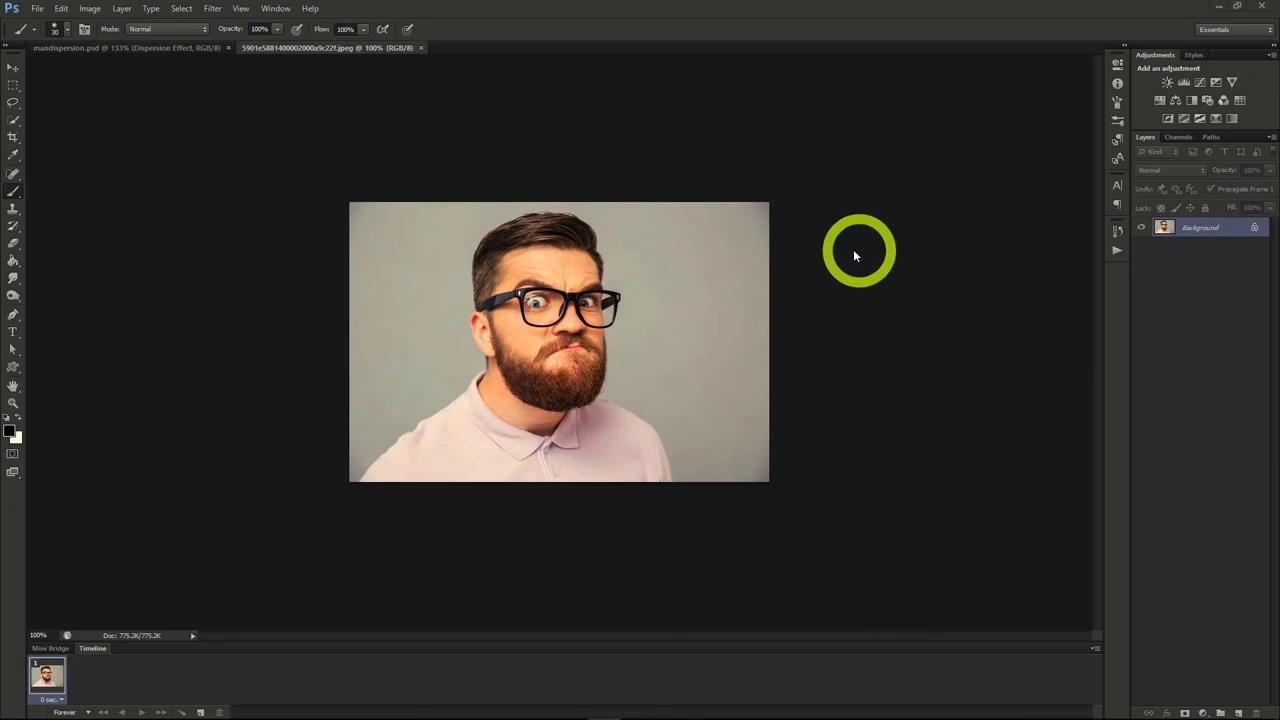
pyautogui.rightClick(1190, 228)
pyautogui.click(1186, 257)
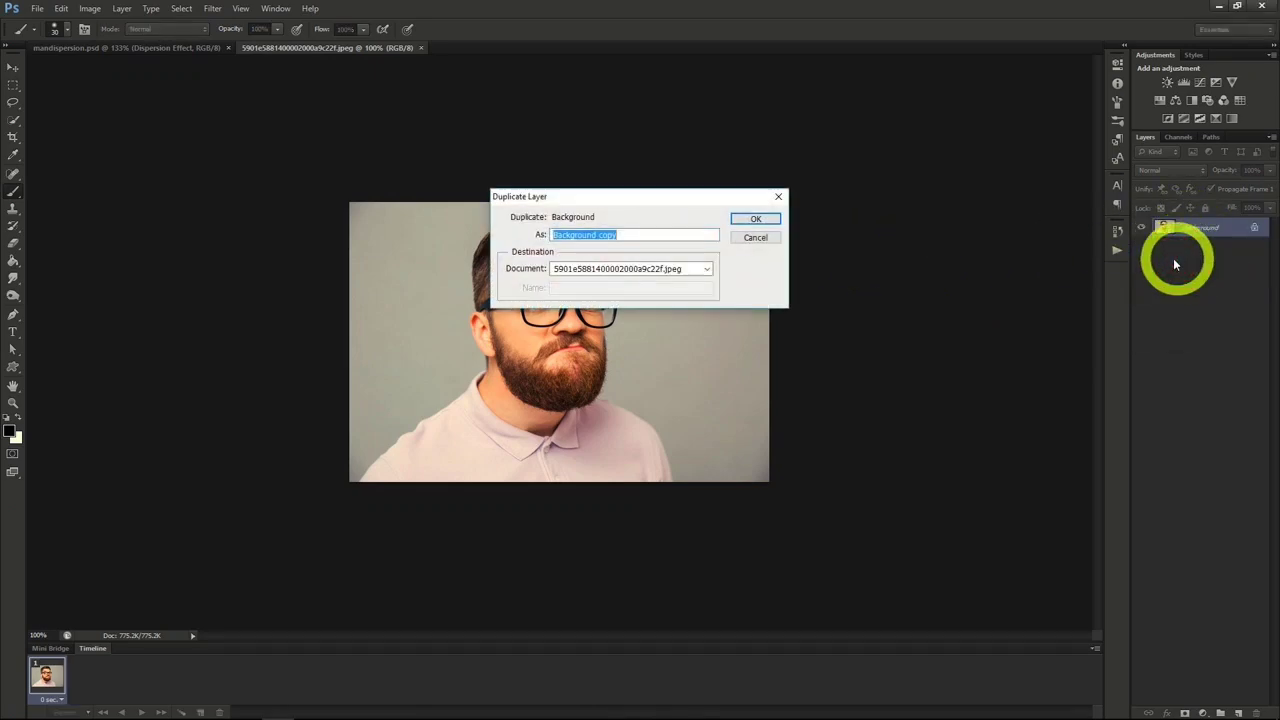
pyautogui.click(748, 220)
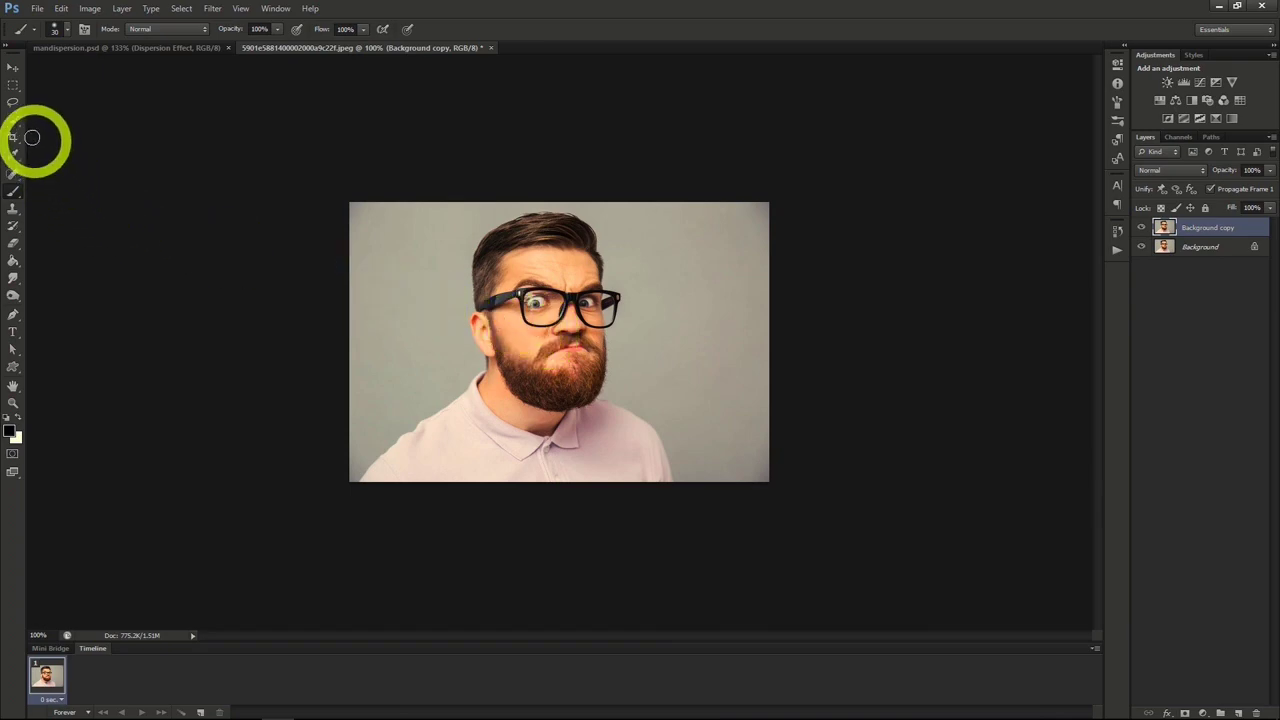
# Step: Lasso the man on the Background layer and Content-Aware fill him with the grey wall
pyautogui.click(12, 101)
pyautogui.hotkey('alt', '[')
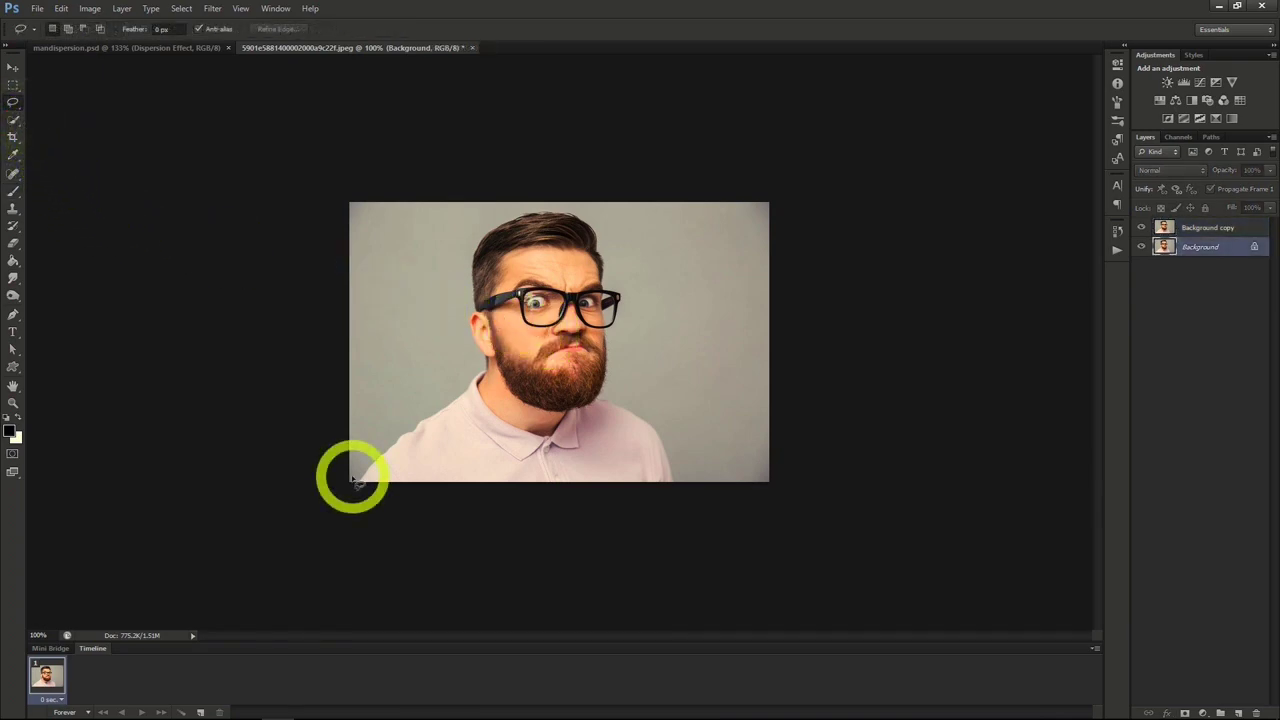
pyautogui.moveTo(352, 481)
pyautogui.mouseDown()
pyautogui.moveTo(473, 232)
pyautogui.moveTo(549, 200)
pyautogui.moveTo(617, 254)
pyautogui.moveTo(663, 426)
pyautogui.moveTo(660, 494)
pyautogui.moveTo(469, 506)
pyautogui.moveTo(349, 494)
pyautogui.moveTo(354, 467)
pyautogui.mouseUp()
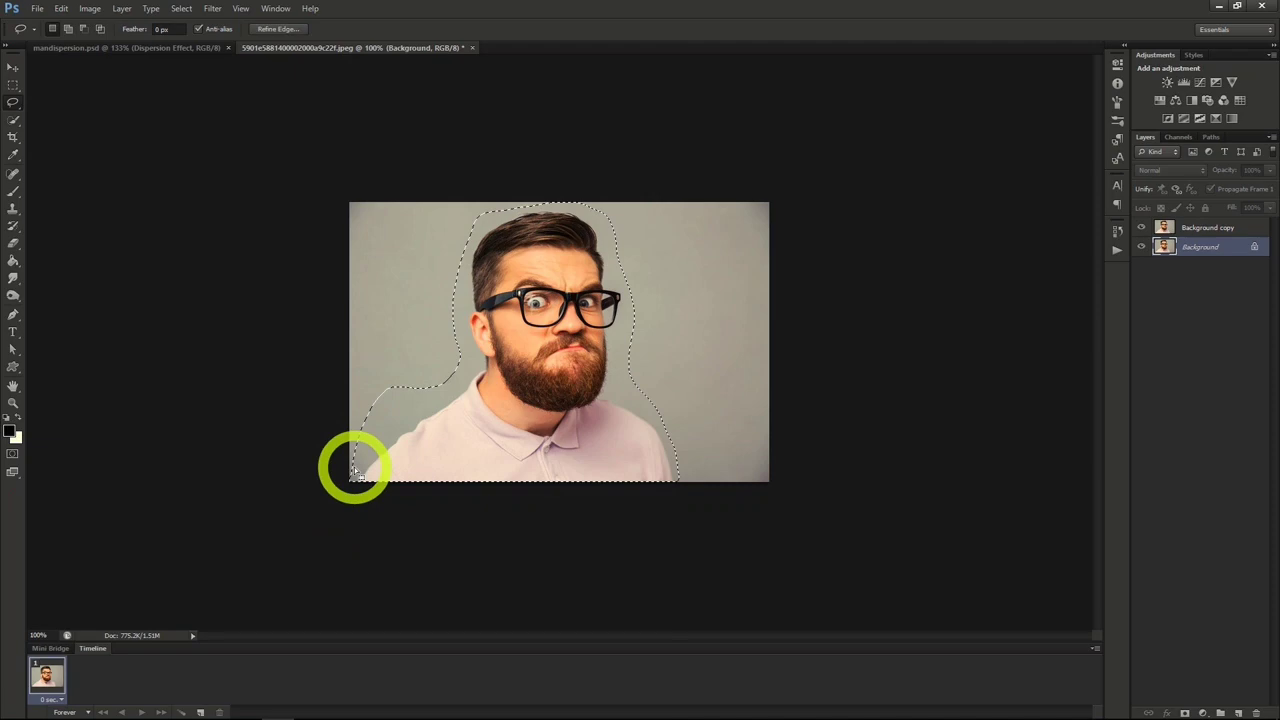
pyautogui.rightClick(467, 415)
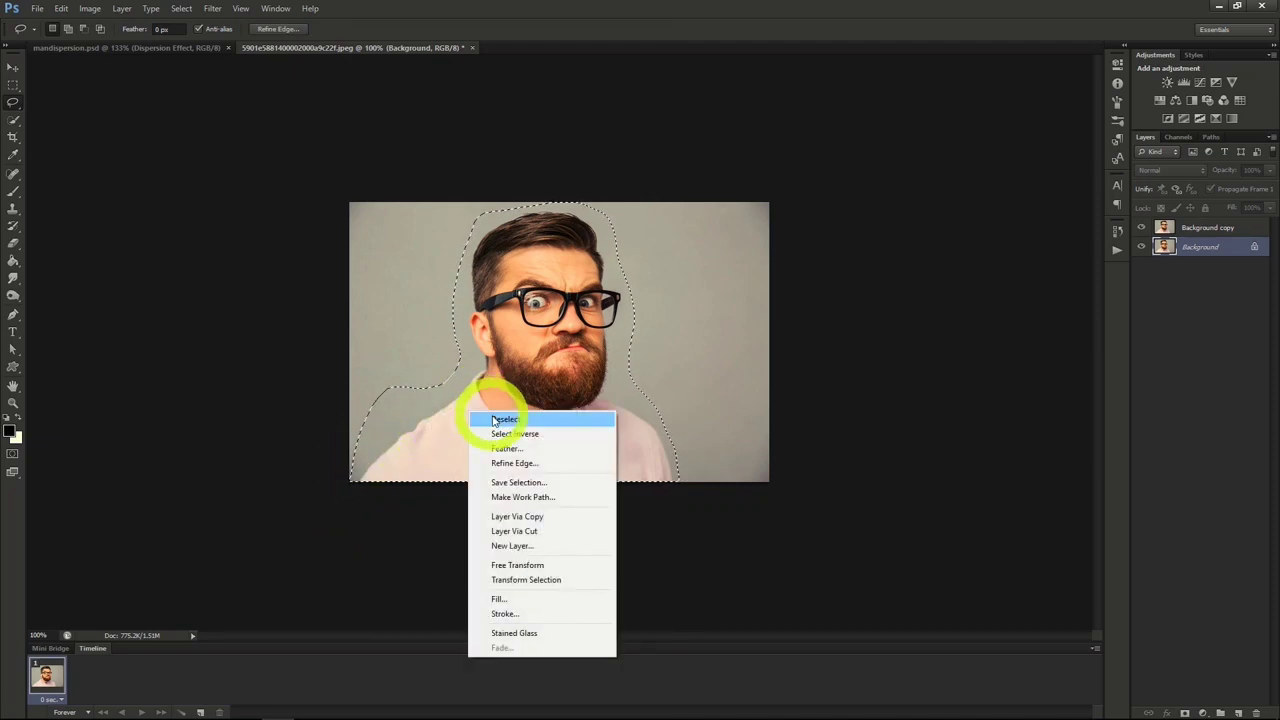
pyautogui.click(521, 598)
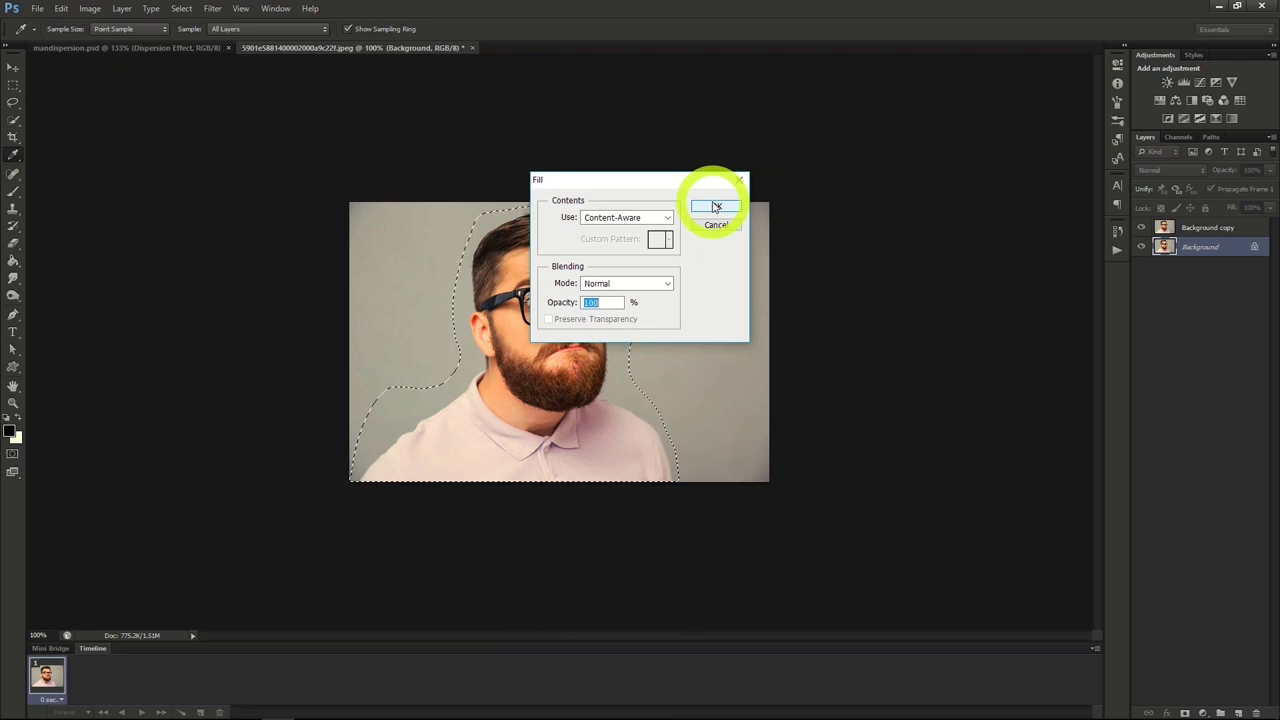
pyautogui.click(716, 206)
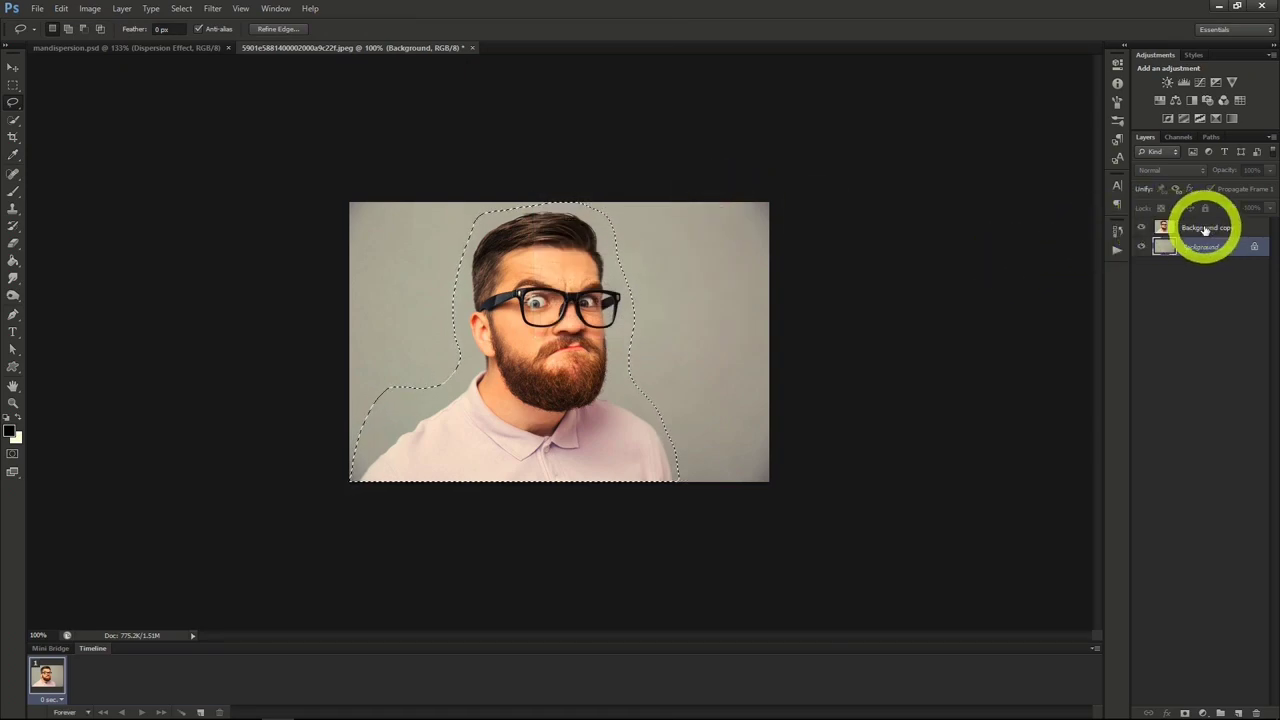
# Step: On Background copy, clear the lasso and Quick Select the man's head, beard and shoulders
pyautogui.click(1205, 230)
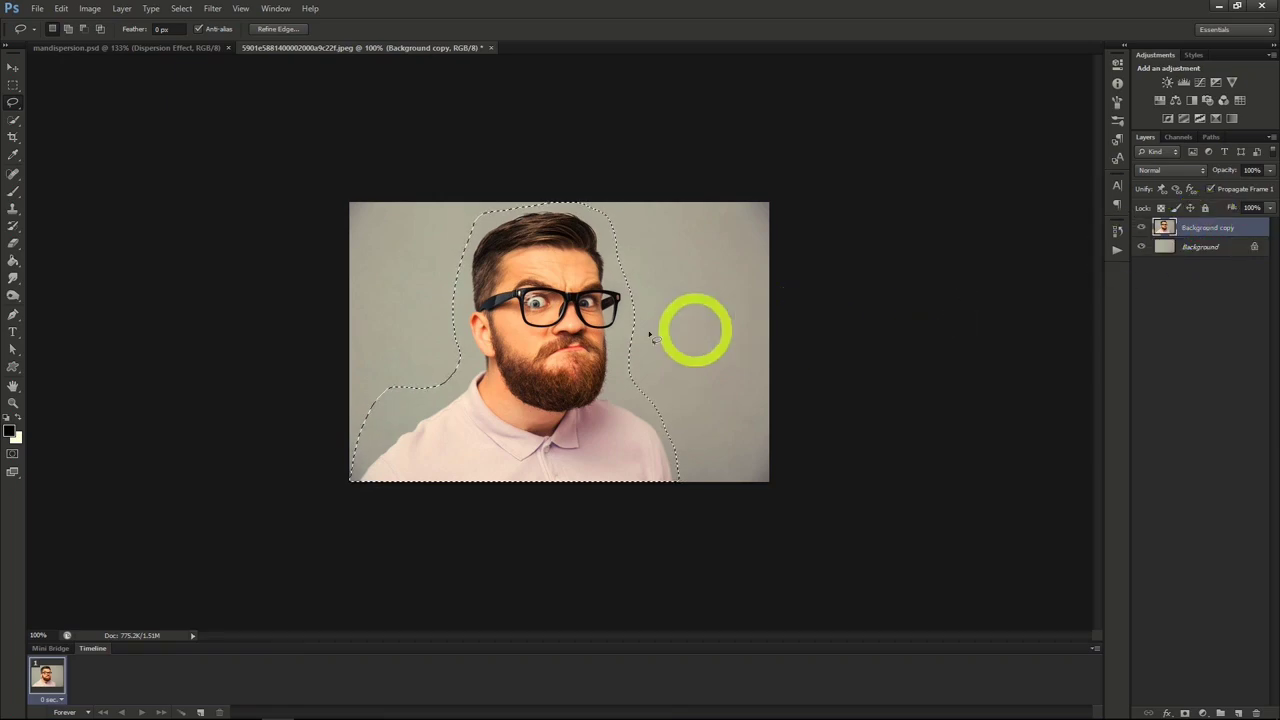
pyautogui.click(14, 121)
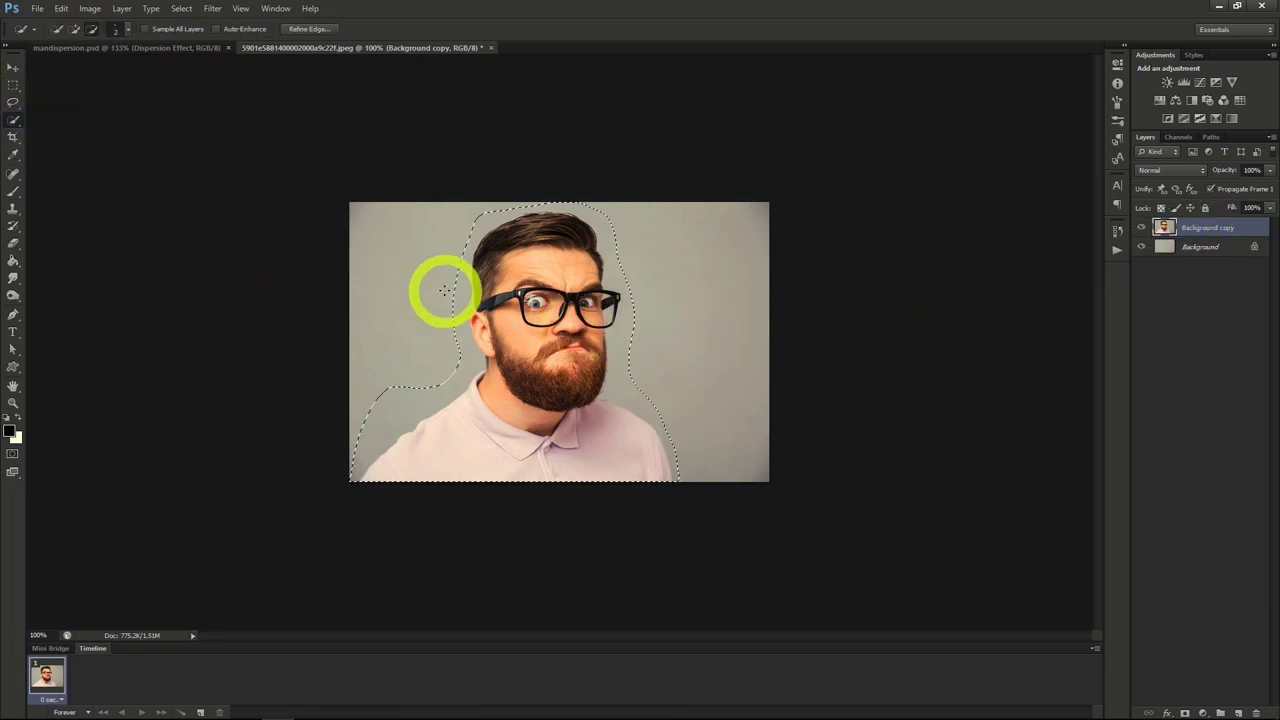
pyautogui.rightClick(421, 288)
pyautogui.click(427, 296)
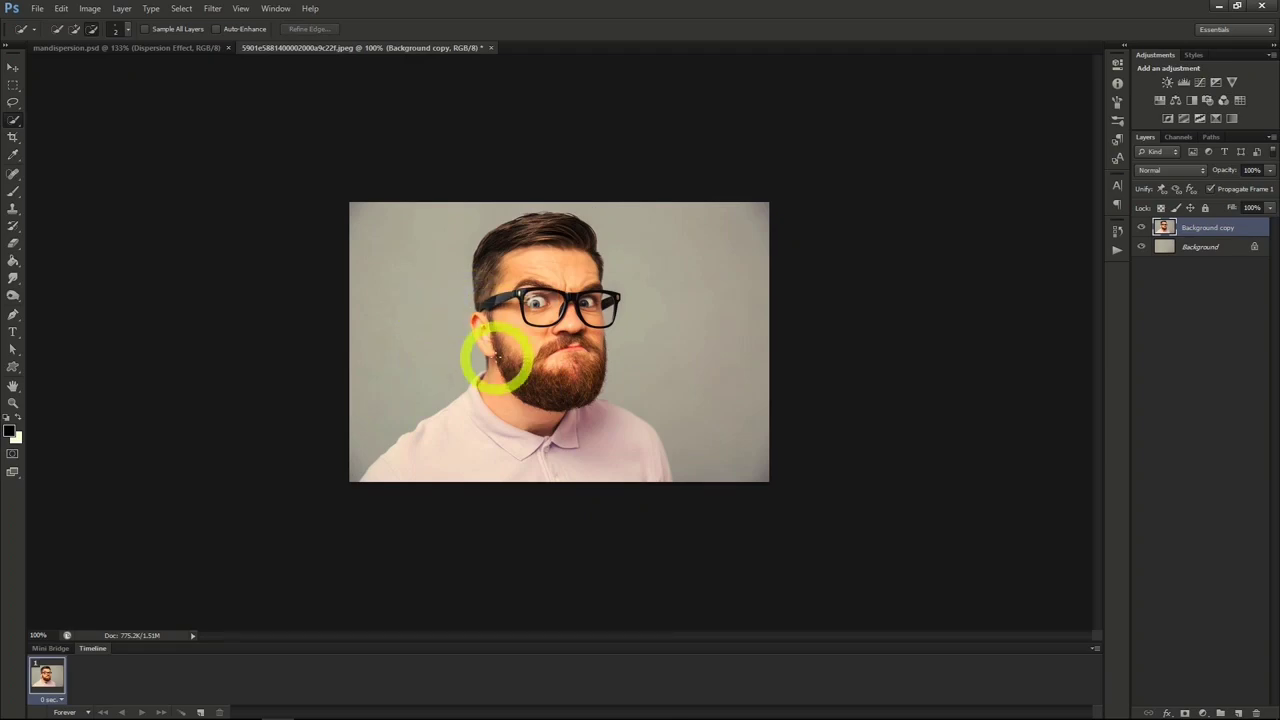
pyautogui.moveTo(488, 356)
pyautogui.mouseDown()
pyautogui.moveTo(478, 322)
pyautogui.moveTo(527, 226)
pyautogui.moveTo(600, 316)
pyautogui.moveTo(600, 363)
pyautogui.moveTo(570, 388)
pyautogui.moveTo(543, 300)
pyautogui.moveTo(514, 323)
pyautogui.moveTo(506, 386)
pyautogui.moveTo(445, 445)
pyautogui.moveTo(623, 451)
pyautogui.moveTo(486, 400)
pyautogui.moveTo(471, 371)
pyautogui.moveTo(528, 394)
pyautogui.moveTo(514, 329)
pyautogui.mouseUp()
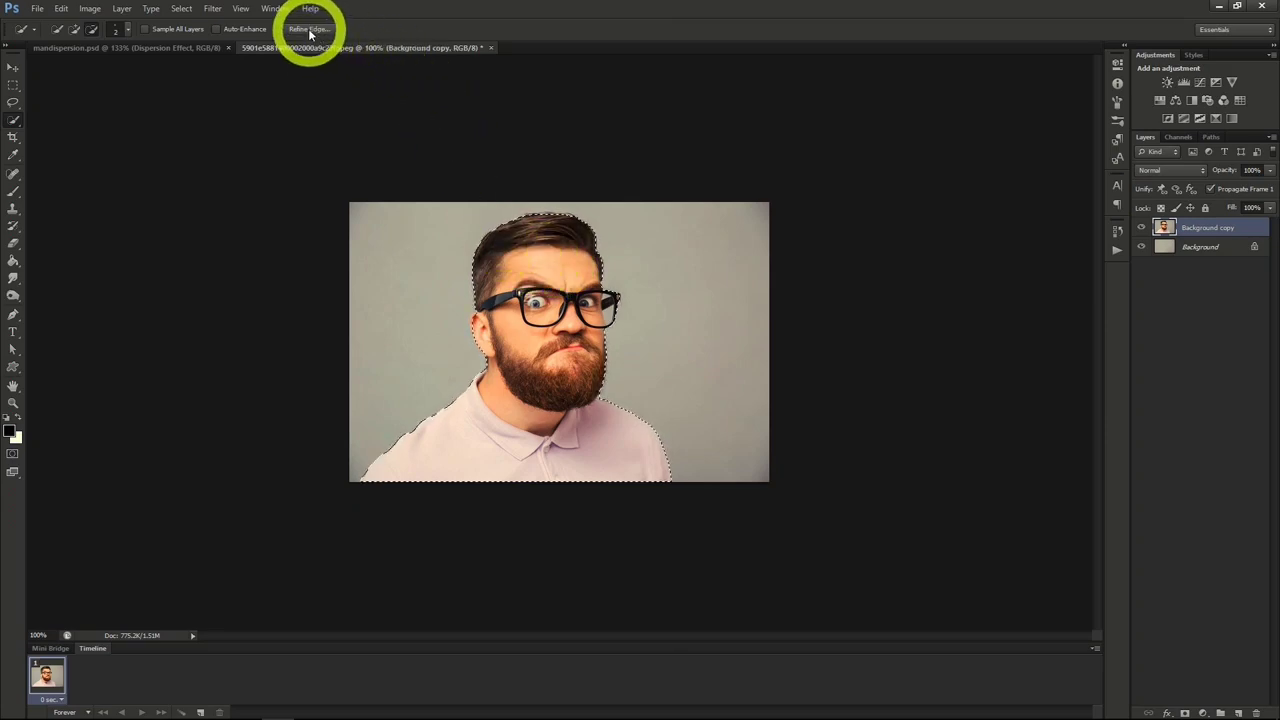
# Step: Refine the selection's edge with output set to Layer Mask on Background copy
pyautogui.click(310, 31)
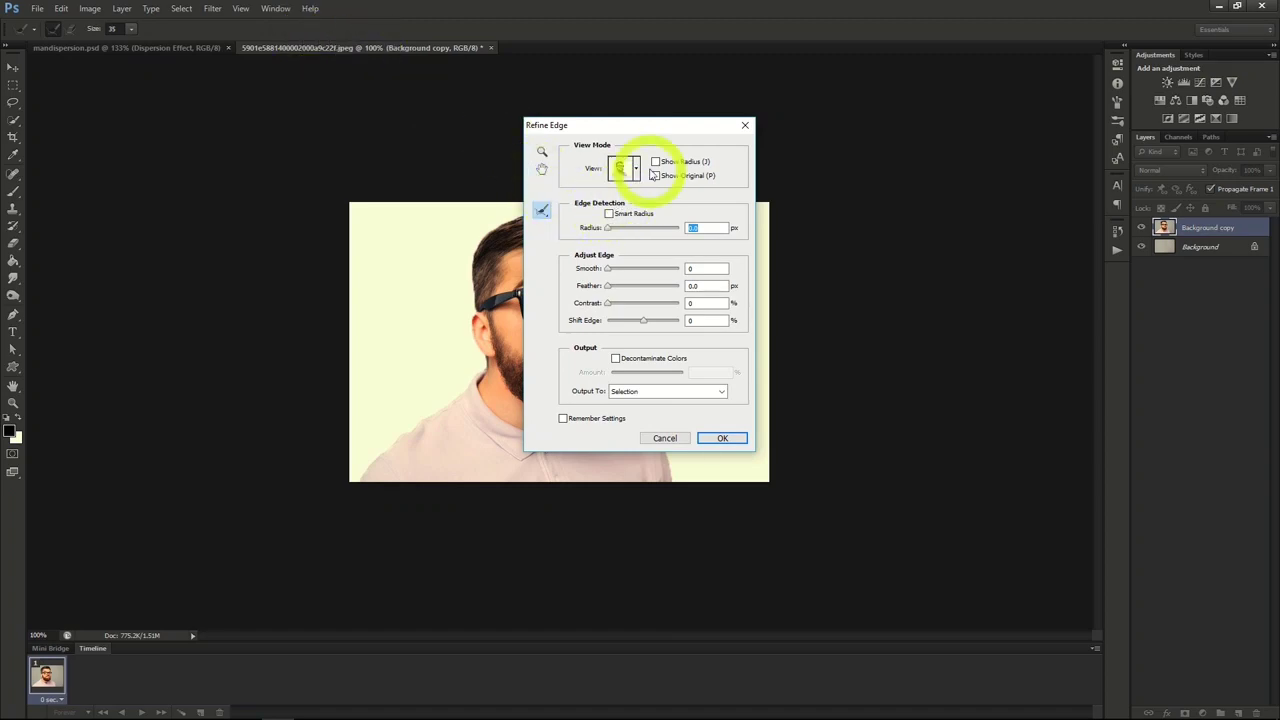
pyautogui.moveTo(641, 125); pyautogui.dragTo(911, 135)
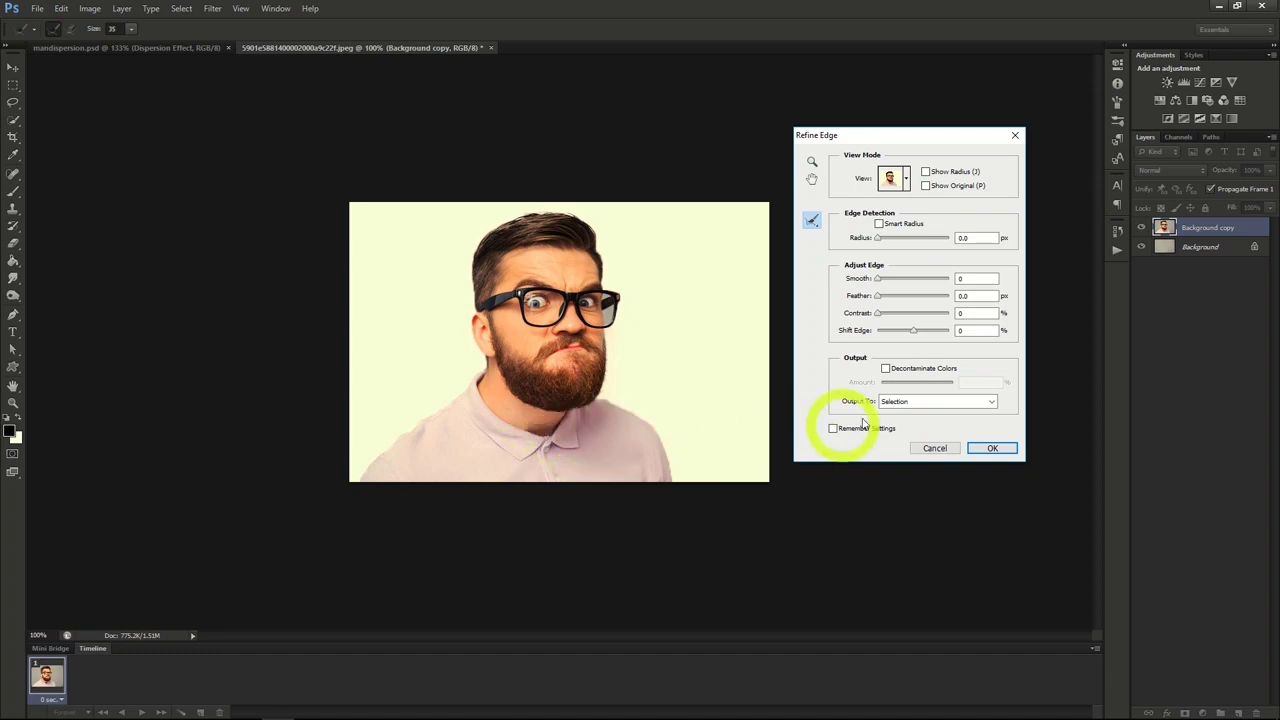
pyautogui.click(922, 405)
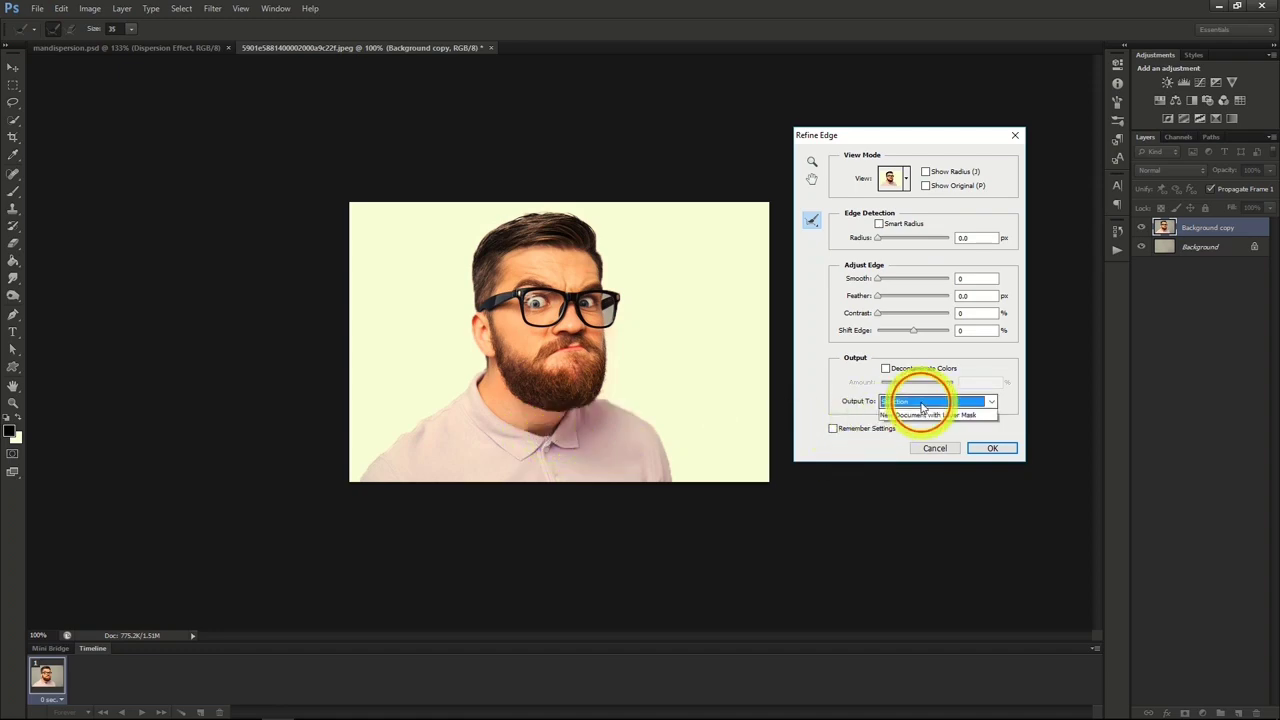
pyautogui.click(930, 423)
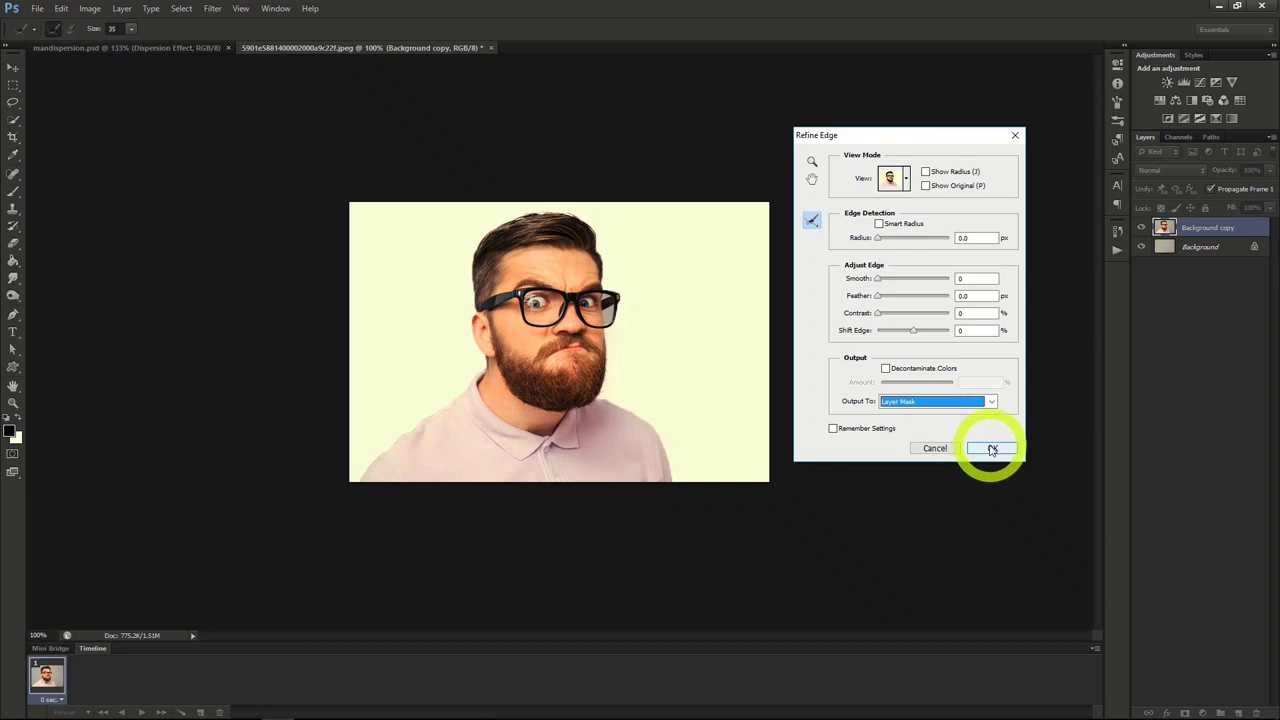
pyautogui.click(992, 449)
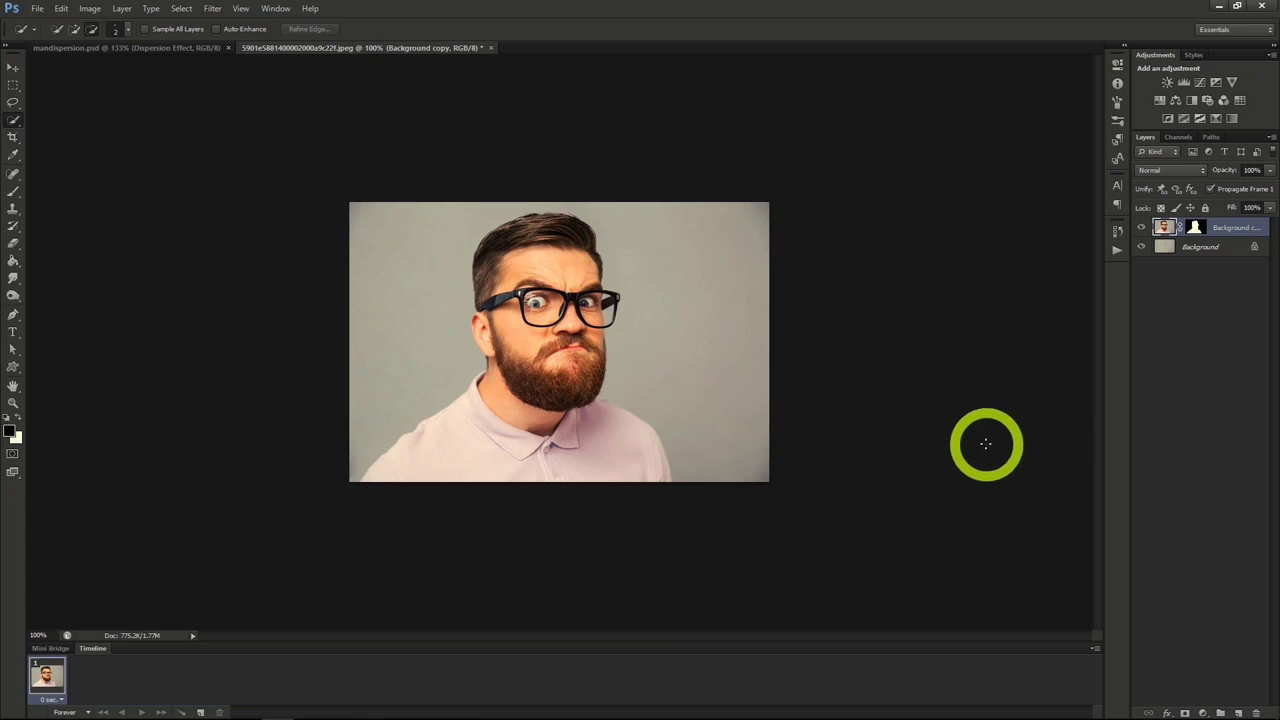
# Step: Duplicate the masked Background copy as a layer named 'Dispersion Effect'
pyautogui.click(1141, 228)
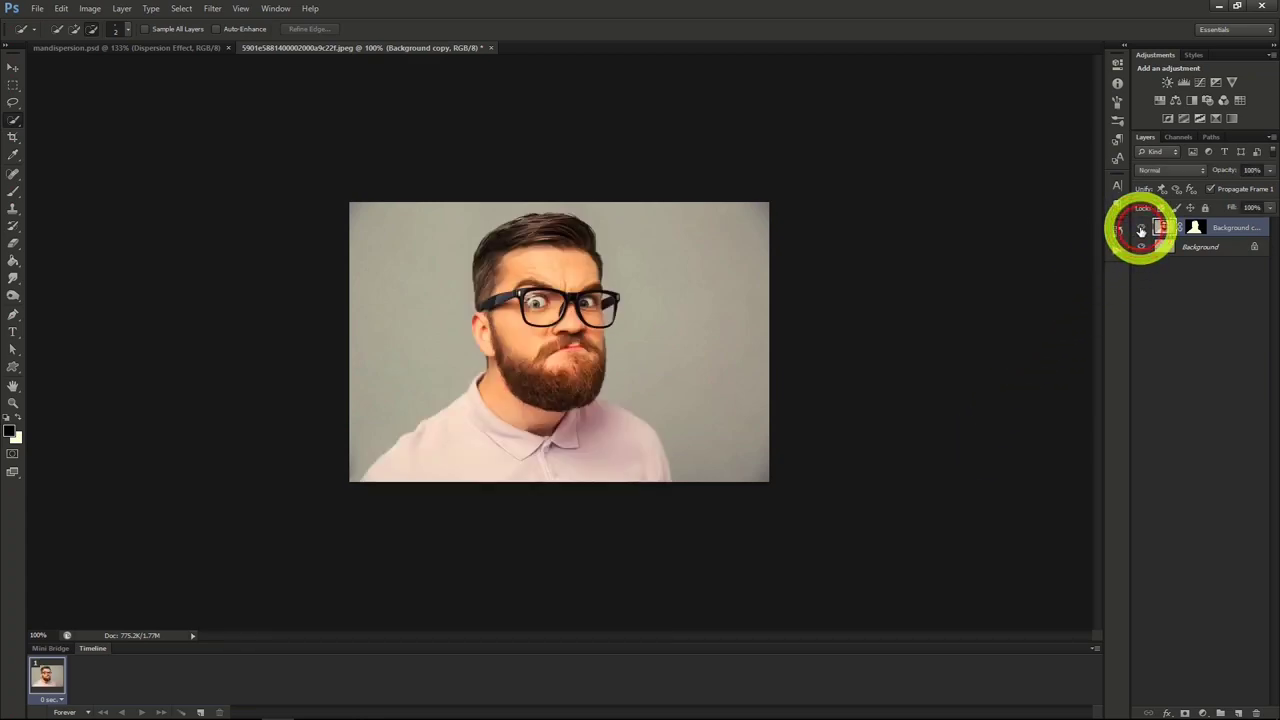
pyautogui.rightClick(1210, 227)
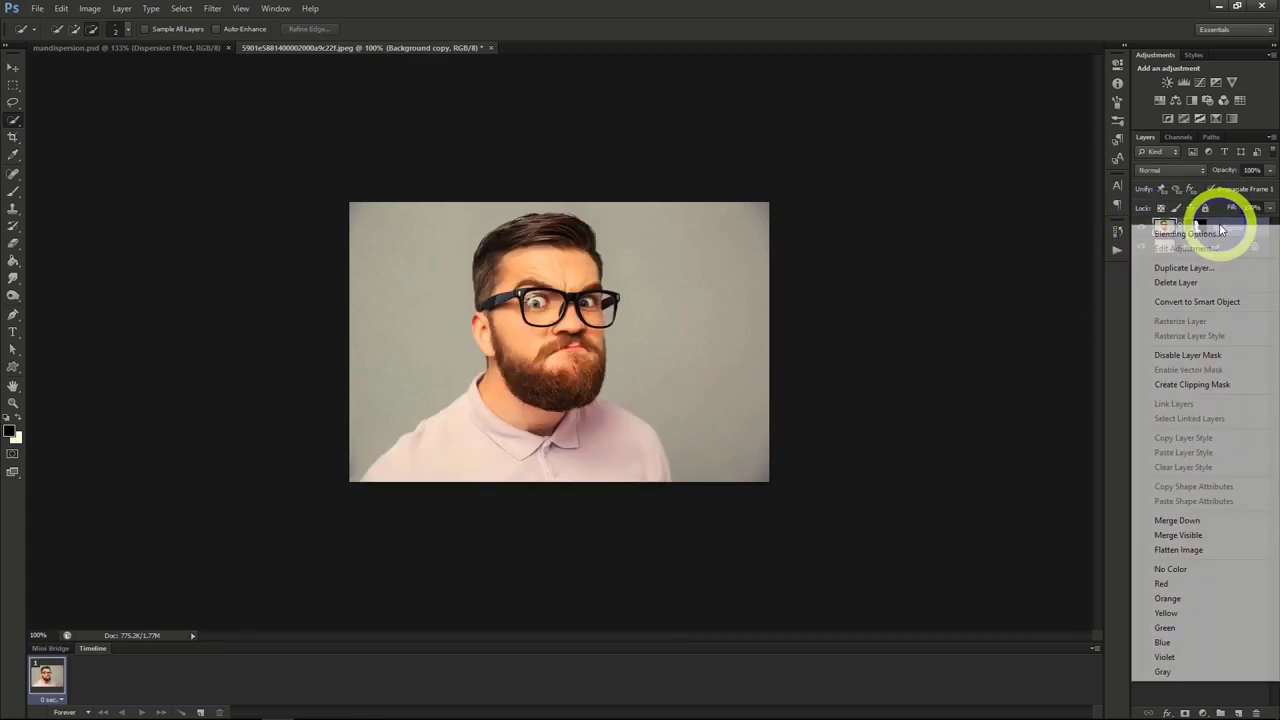
pyautogui.click(1181, 268)
pyautogui.write('Dispersion Effec')
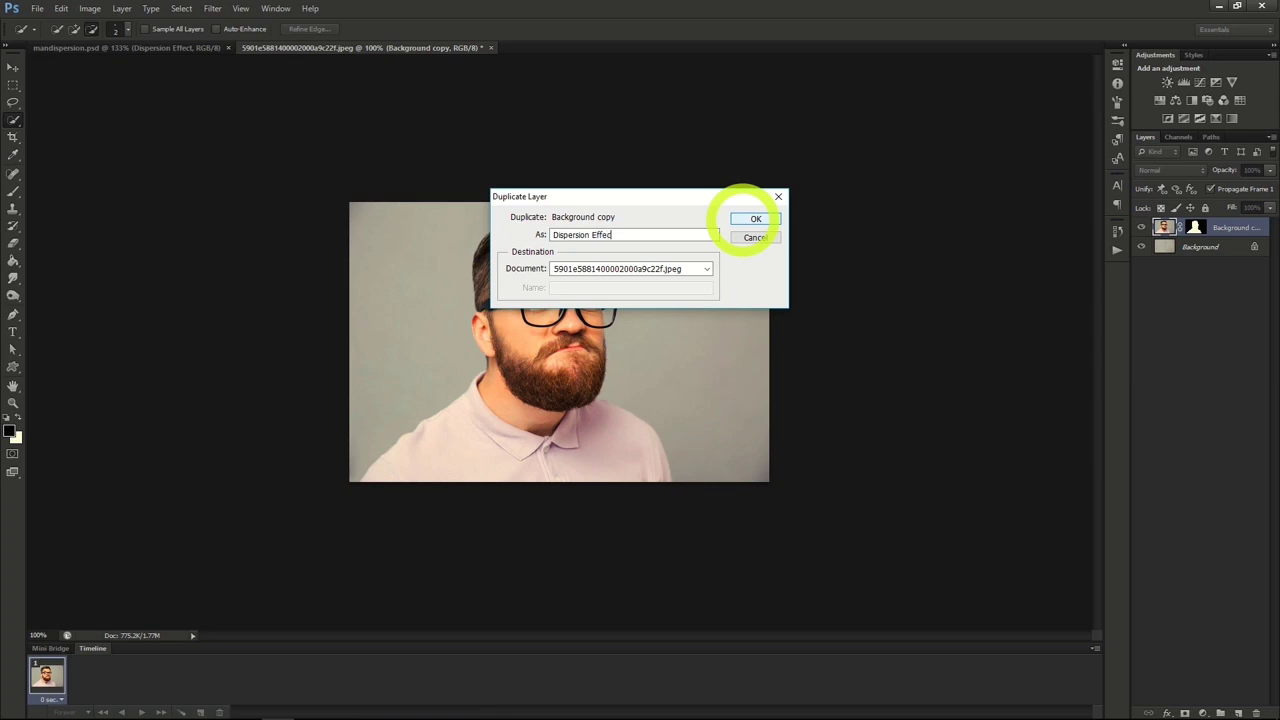
pyautogui.write('t')
pyautogui.click(751, 219)
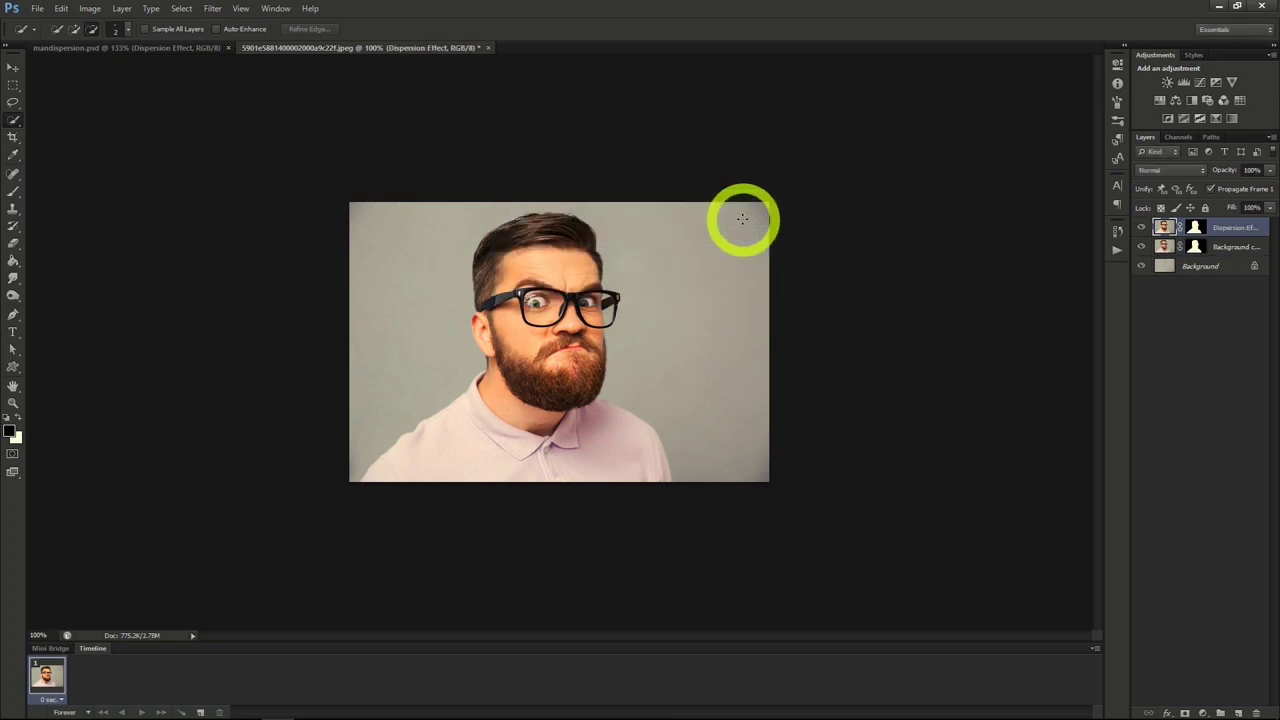
# Step: Duplicate Dispersion Effect as 'Man', then reselect the Dispersion Effect layer
pyautogui.rightClick(1205, 232)
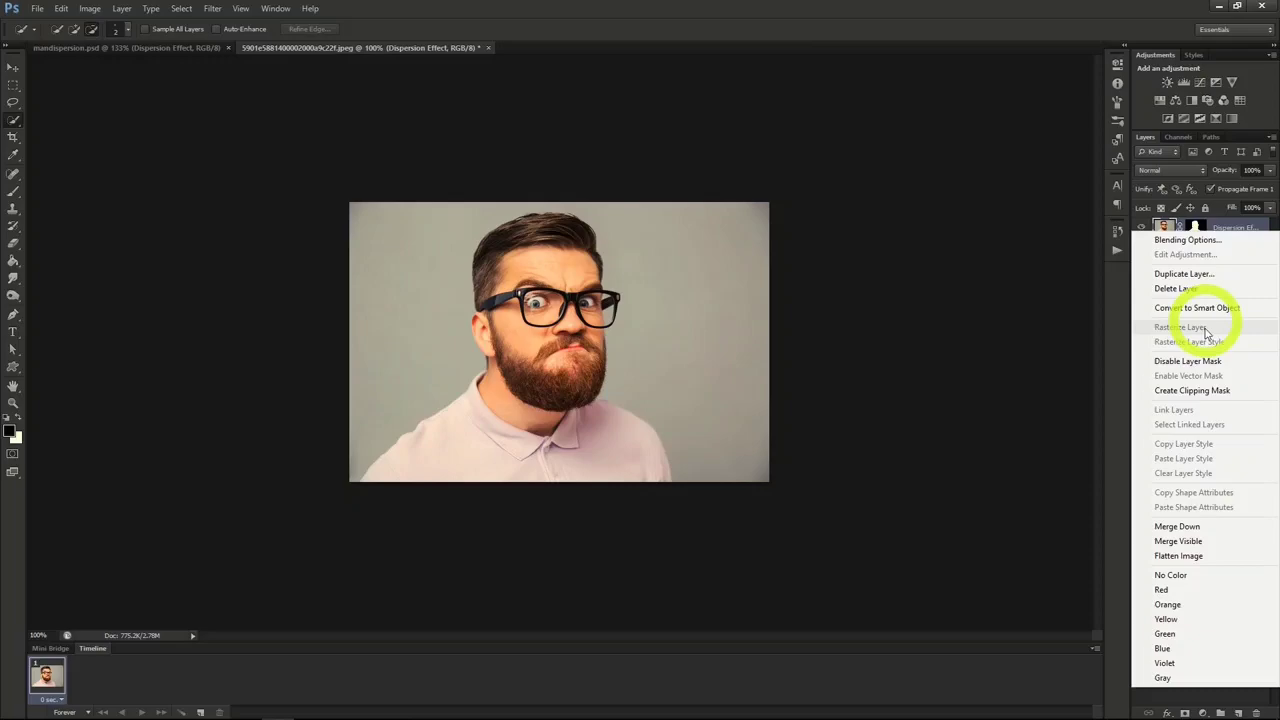
pyautogui.click(1185, 273)
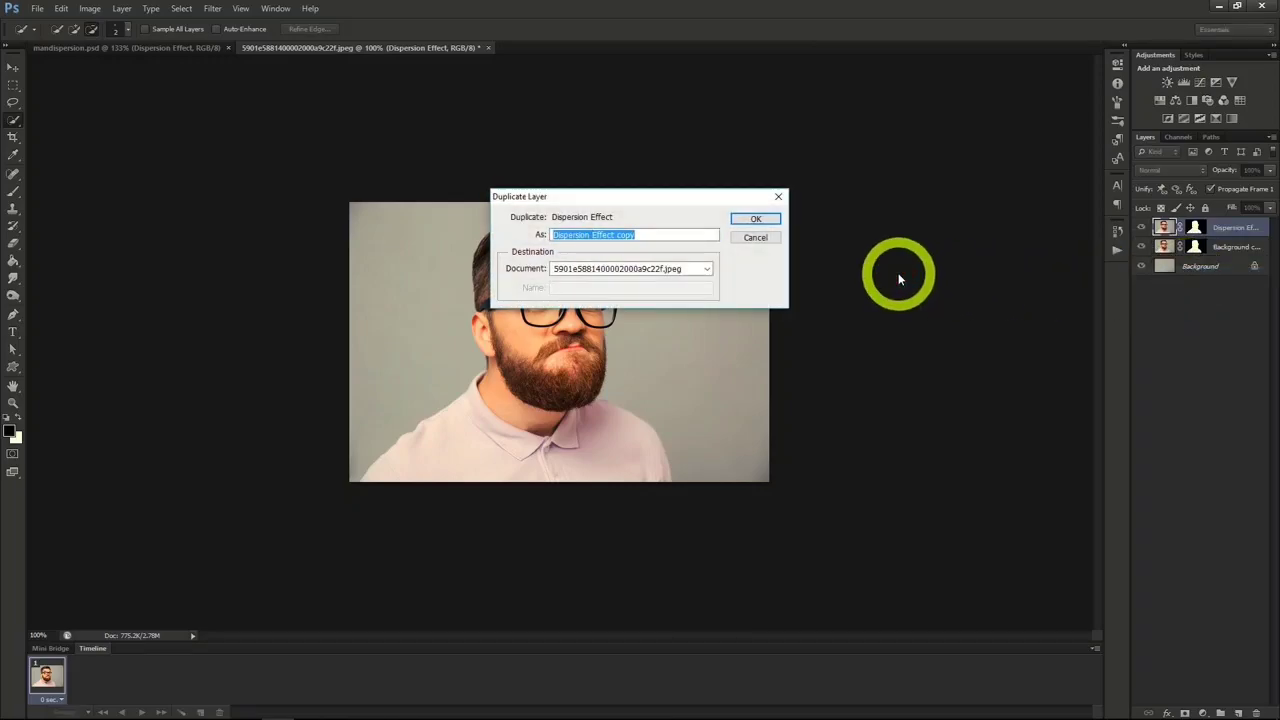
pyautogui.write('Man')
pyautogui.press('Return')
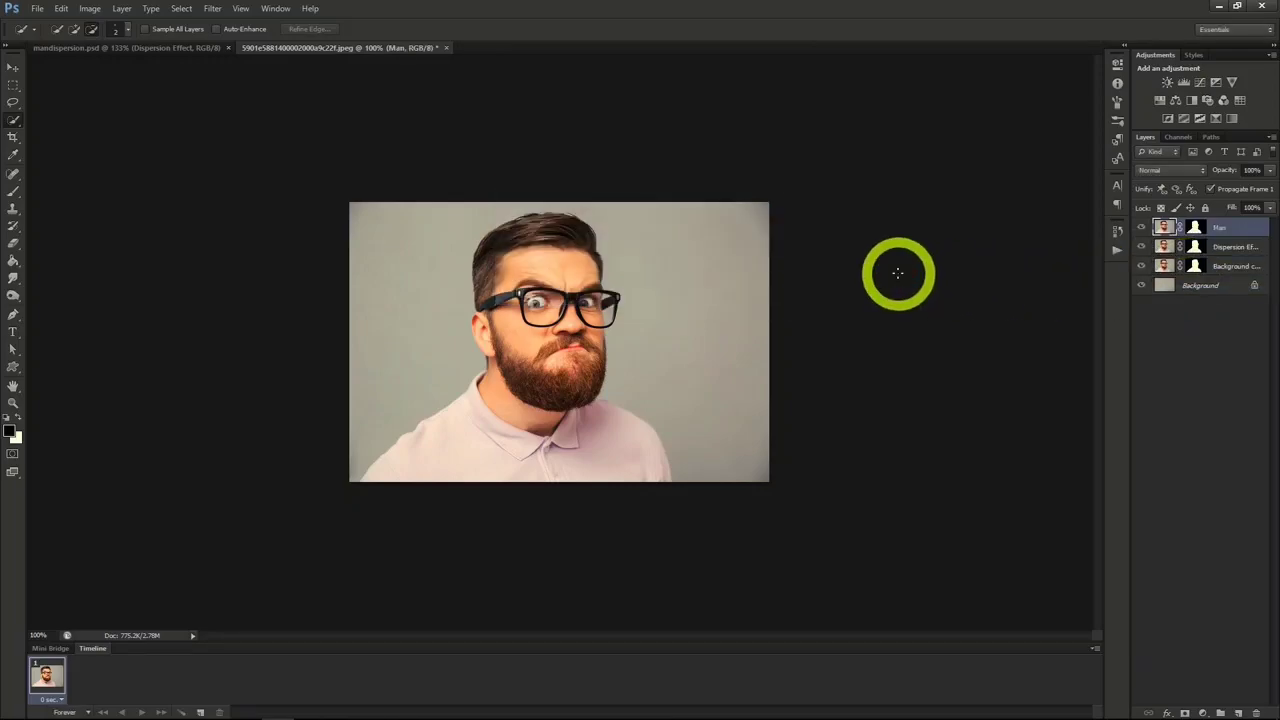
pyautogui.click(1222, 247)
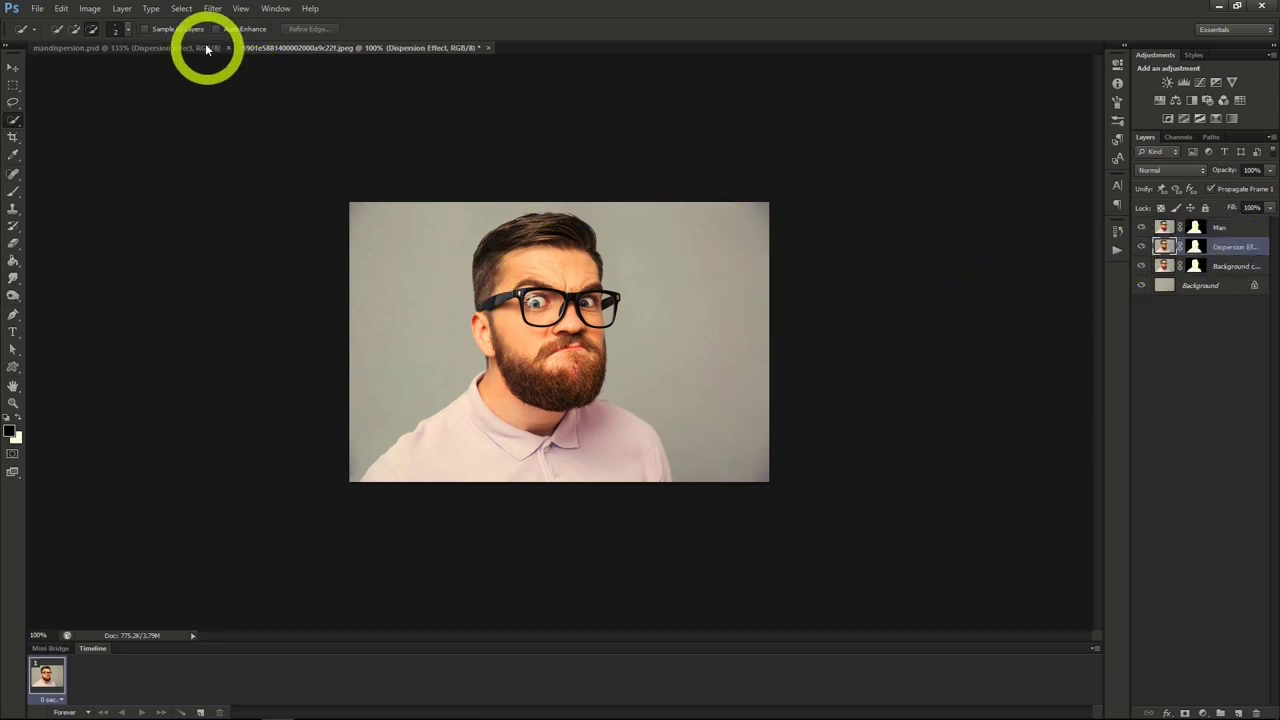
# Step: Liquify the Dispersion Effect layer, warping forehead, hair and face into rightward streaks
pyautogui.click(208, 11)
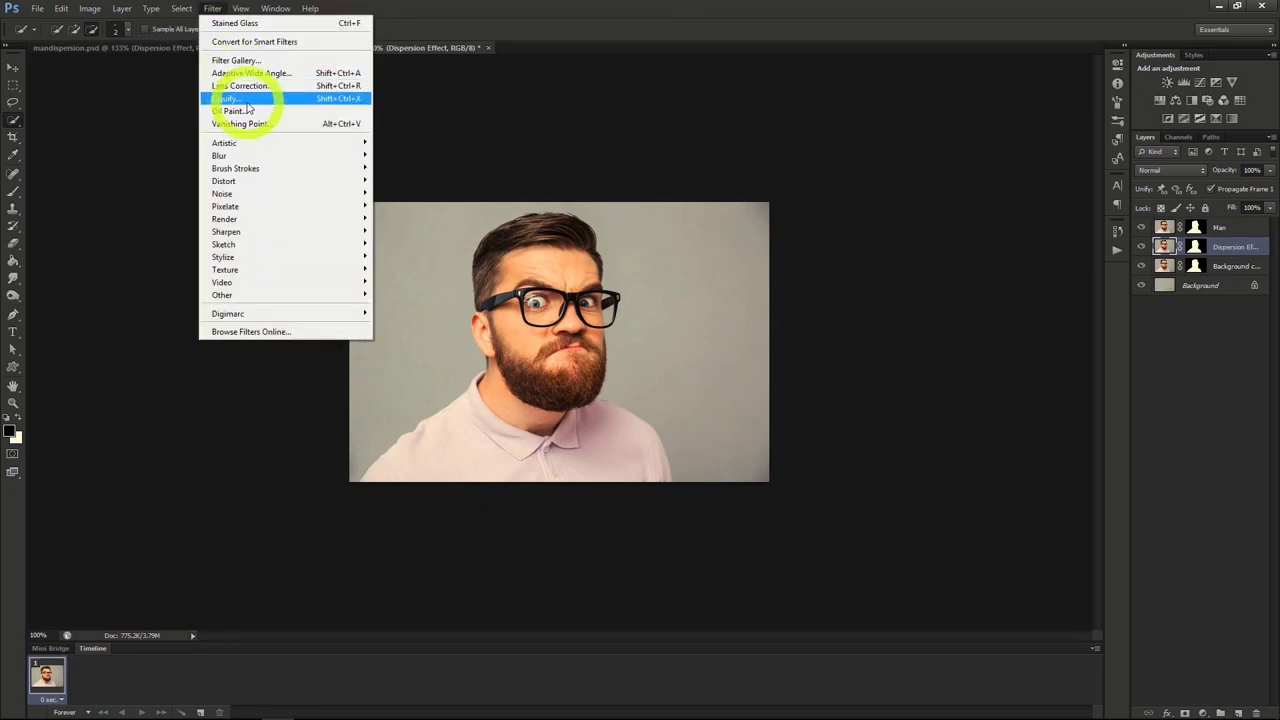
pyautogui.click(246, 101)
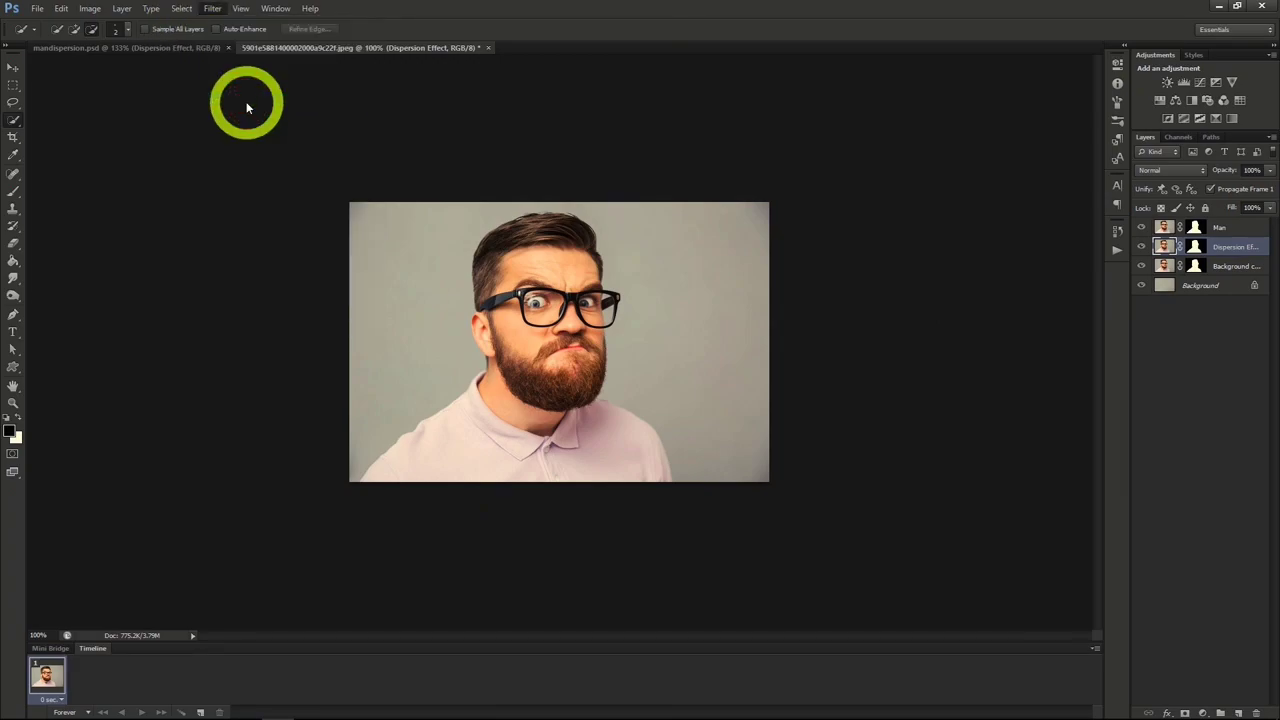
pyautogui.click(531, 278)
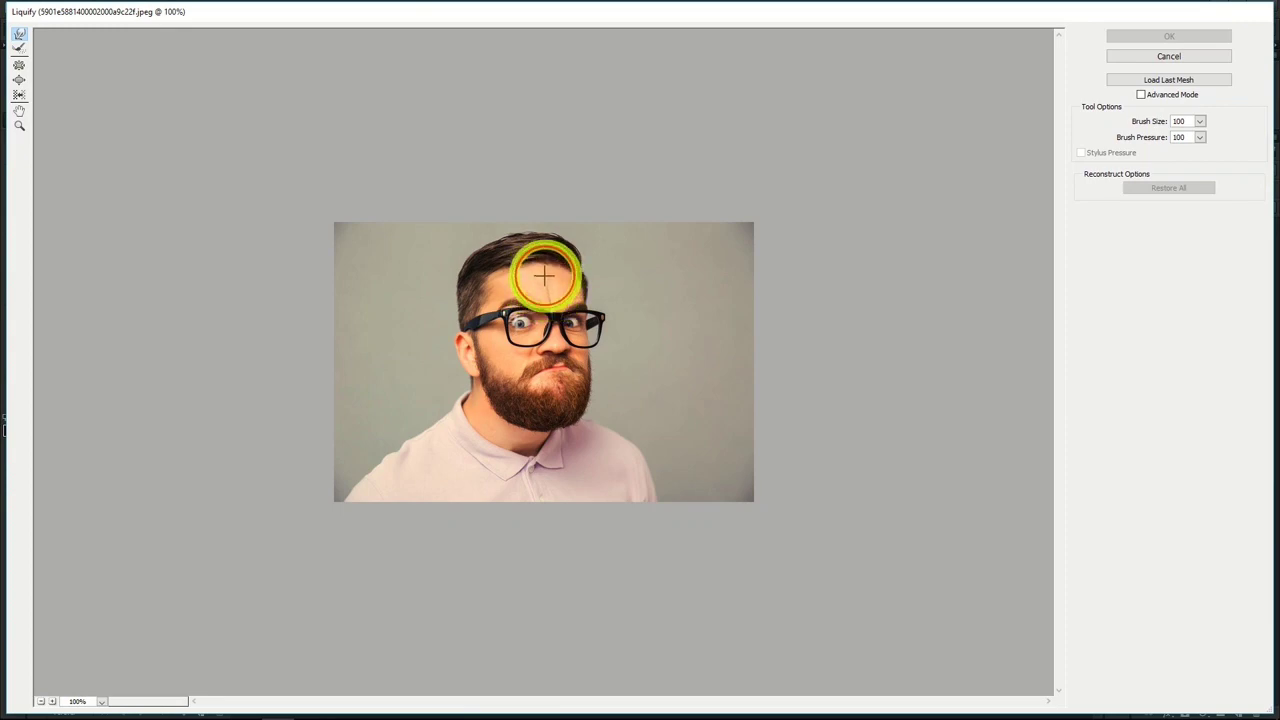
pyautogui.moveTo(531, 278); pyautogui.dragTo(632, 205)
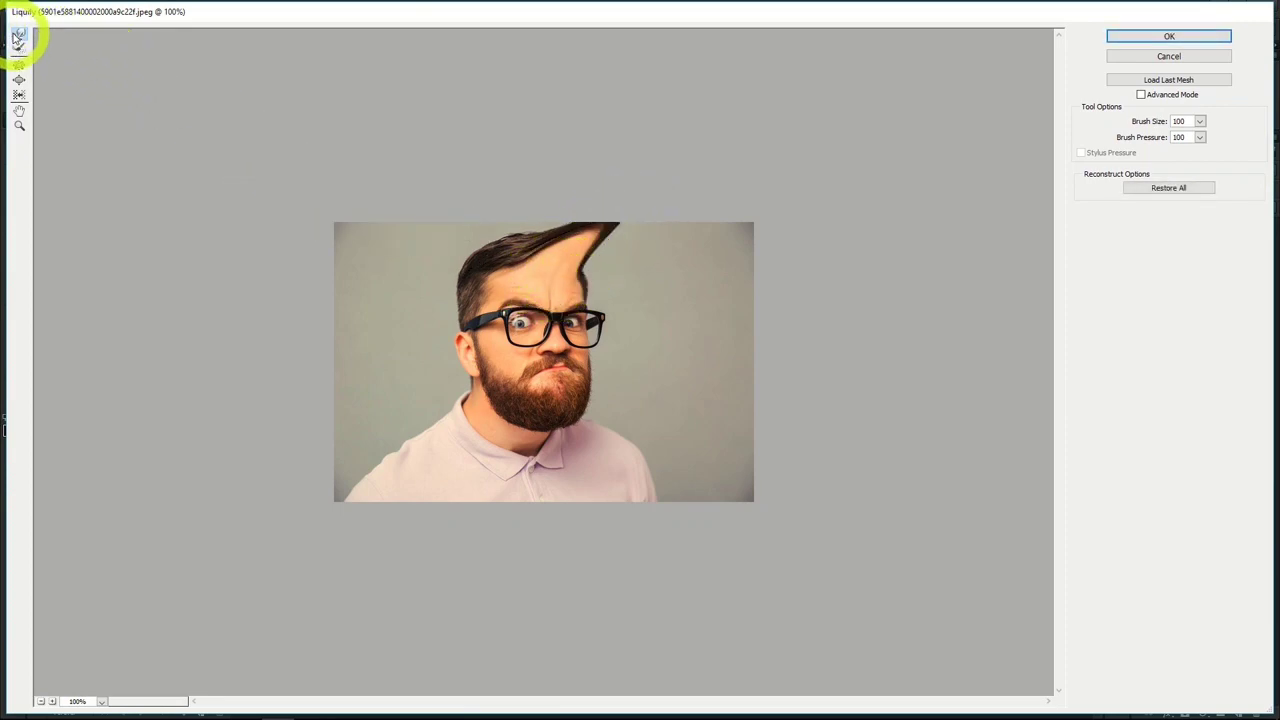
pyautogui.moveTo(571, 277); pyautogui.dragTo(670, 229)
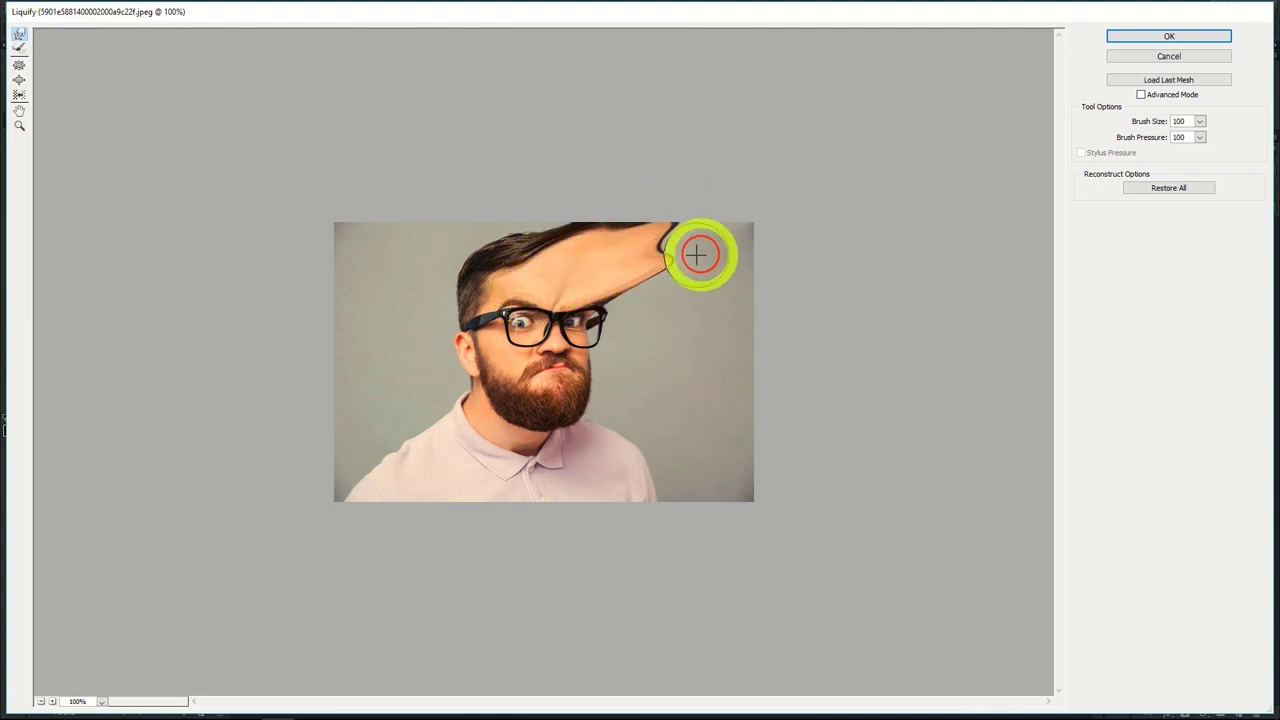
pyautogui.moveTo(670, 229)
pyautogui.mouseDown()
pyautogui.moveTo(704, 265)
pyautogui.moveTo(567, 290)
pyautogui.moveTo(777, 231)
pyautogui.moveTo(749, 270)
pyautogui.moveTo(606, 289)
pyautogui.moveTo(806, 289)
pyautogui.moveTo(592, 316)
pyautogui.moveTo(811, 343)
pyautogui.moveTo(777, 317)
pyautogui.moveTo(817, 460)
pyautogui.mouseUp()
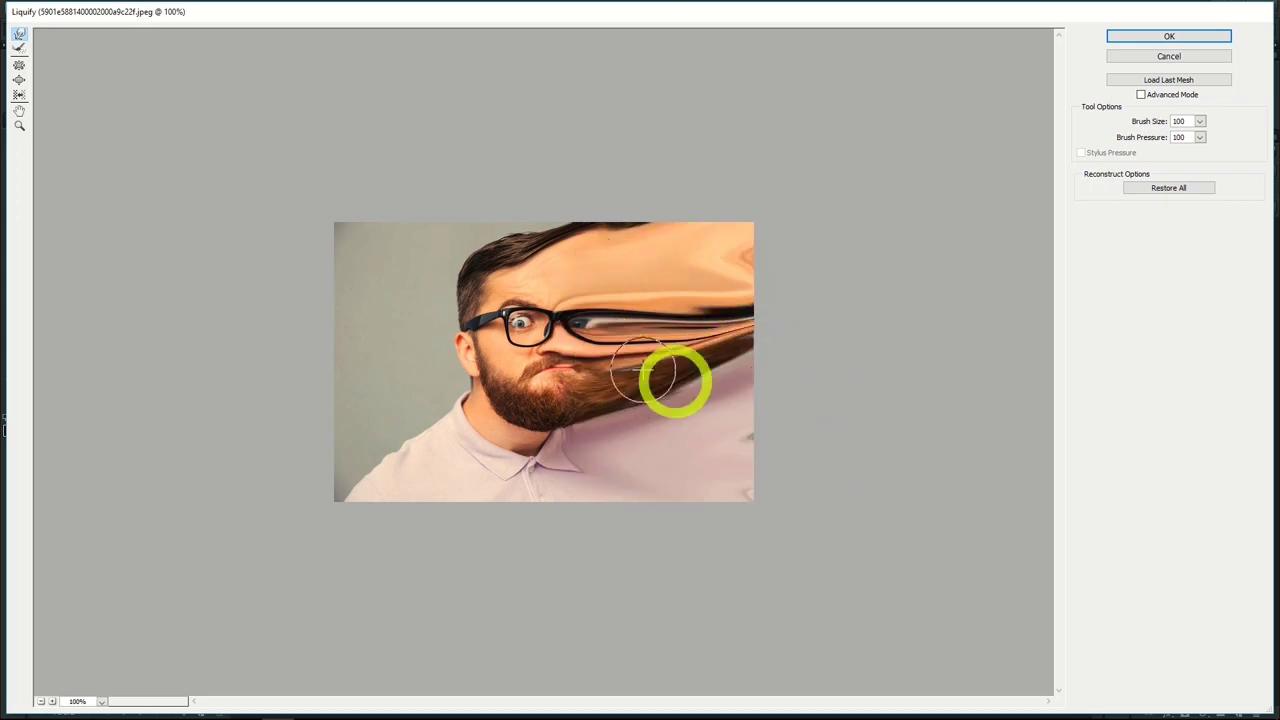
pyautogui.click(1159, 36)
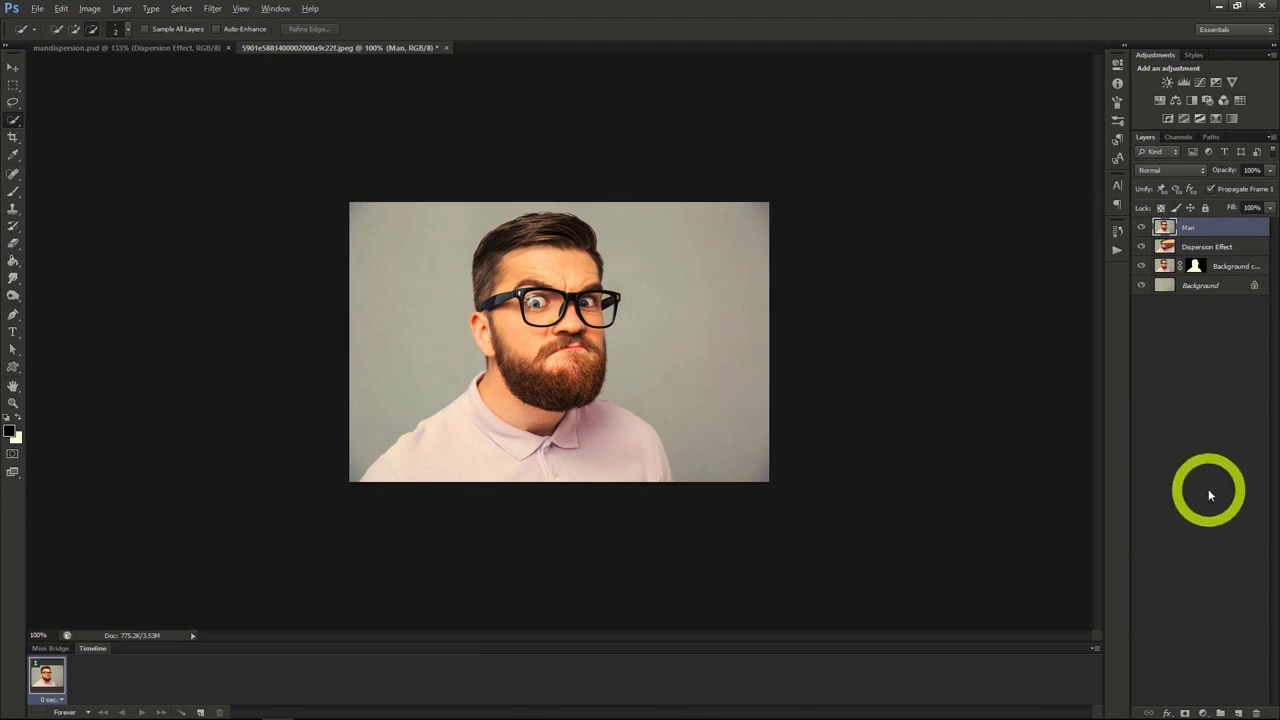
# Step: Give the Dispersion Effect layer a black mask and bring up the History list
pyautogui.click(1200, 247)
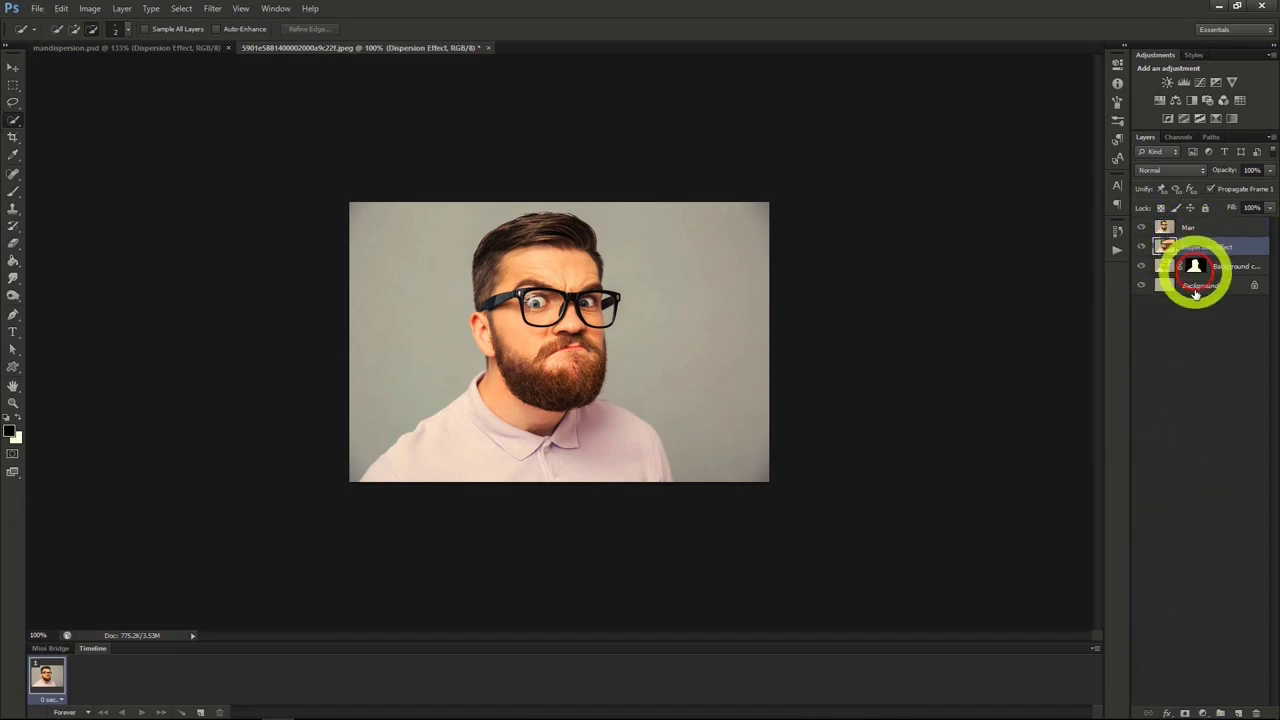
pyautogui.keyDown('alt'); pyautogui.click(1186, 714); pyautogui.keyUp('alt')
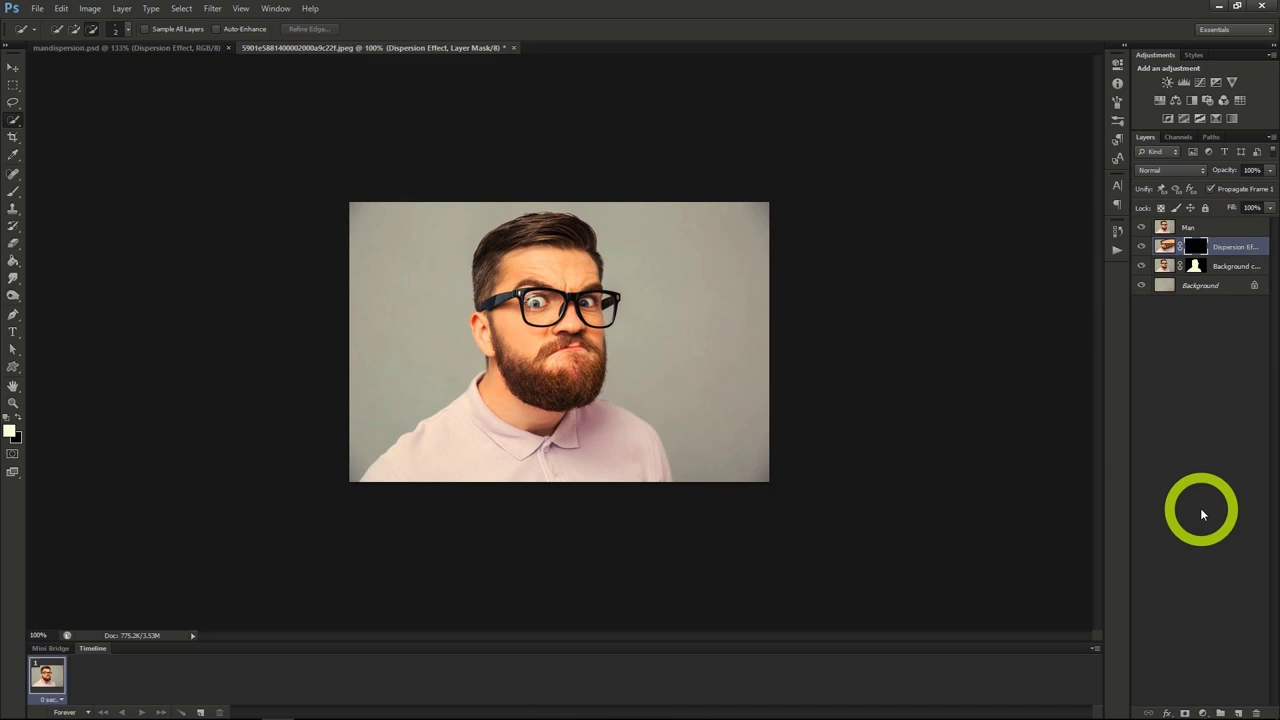
pyautogui.press('l')
pyautogui.click(1200, 228)
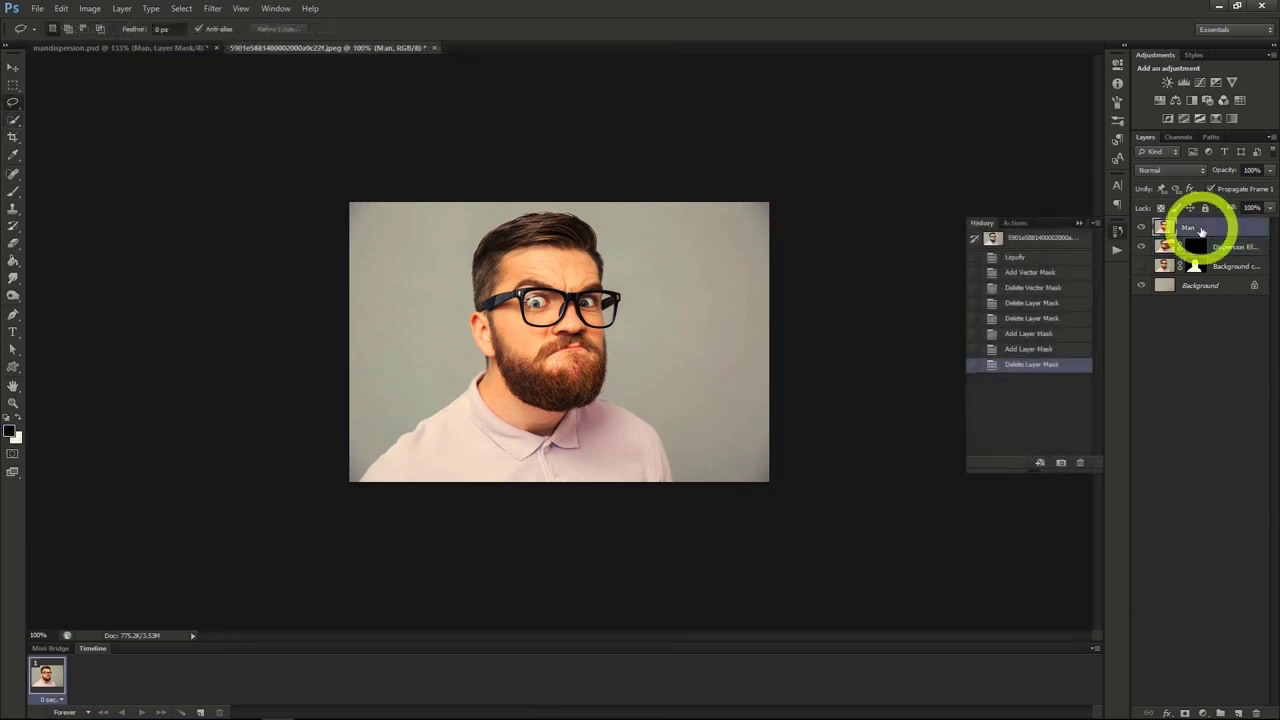
# Step: Hide Background copy and add a white layer mask to the Man layer, targeting it
pyautogui.click(1143, 267)
pyautogui.click(1143, 267)
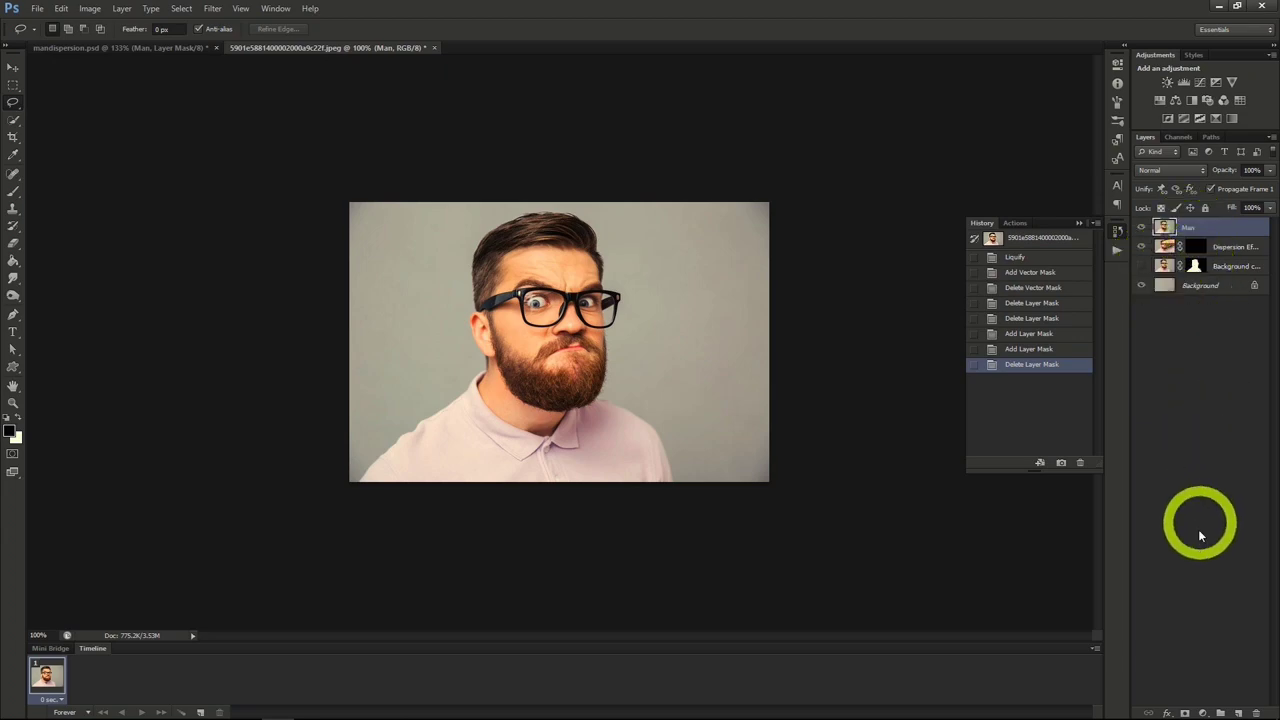
pyautogui.click(1184, 712)
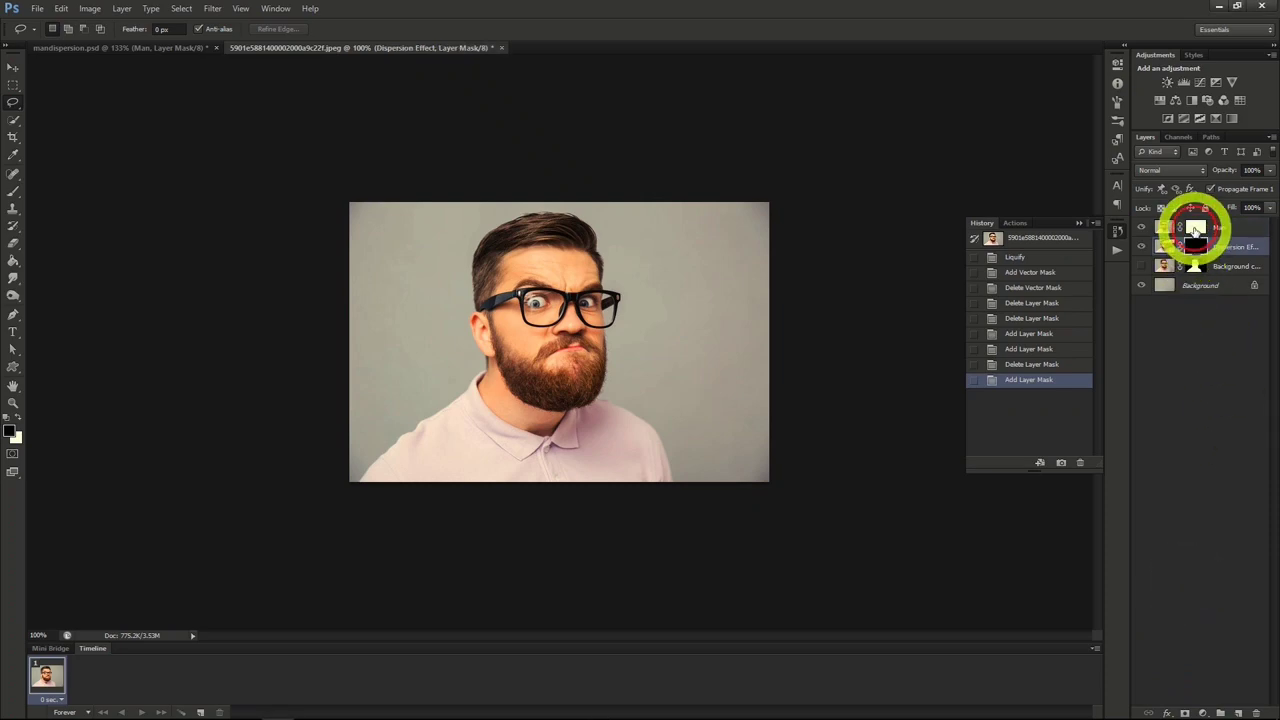
pyautogui.click(1200, 231)
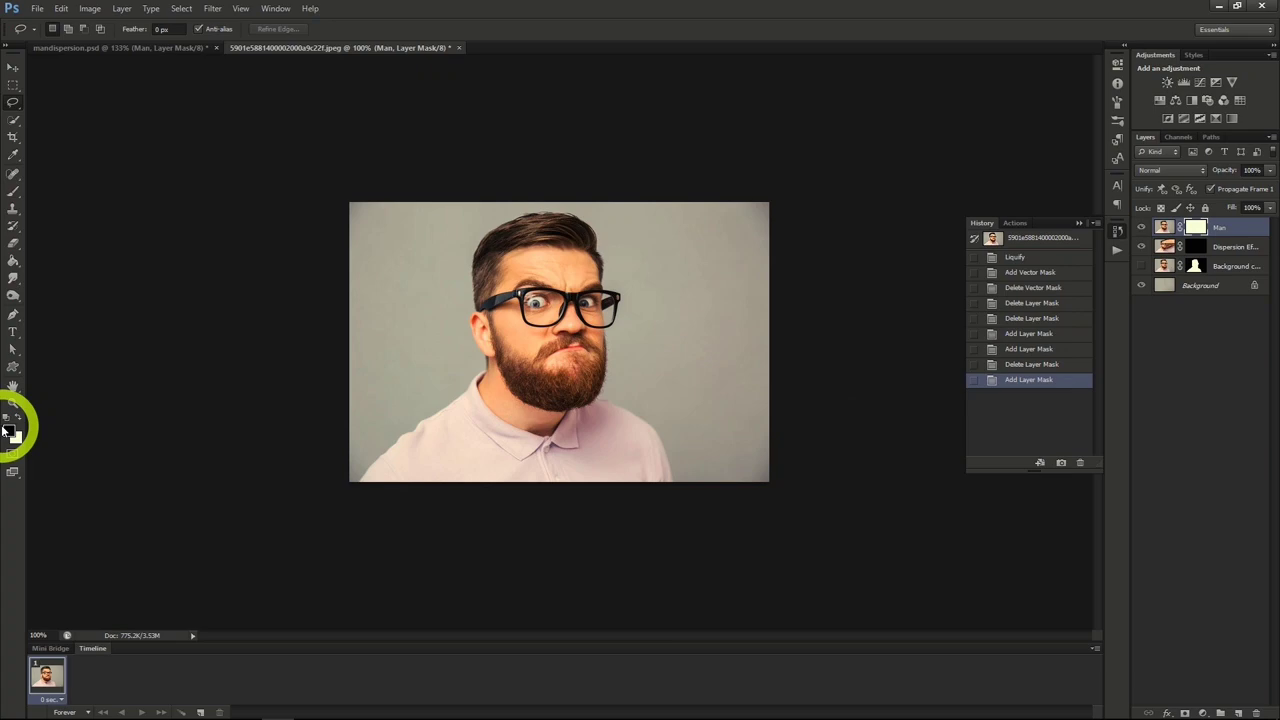
# Step: Set up the Brush with a dispersion particle preset at 400 px
pyautogui.click(12, 195)
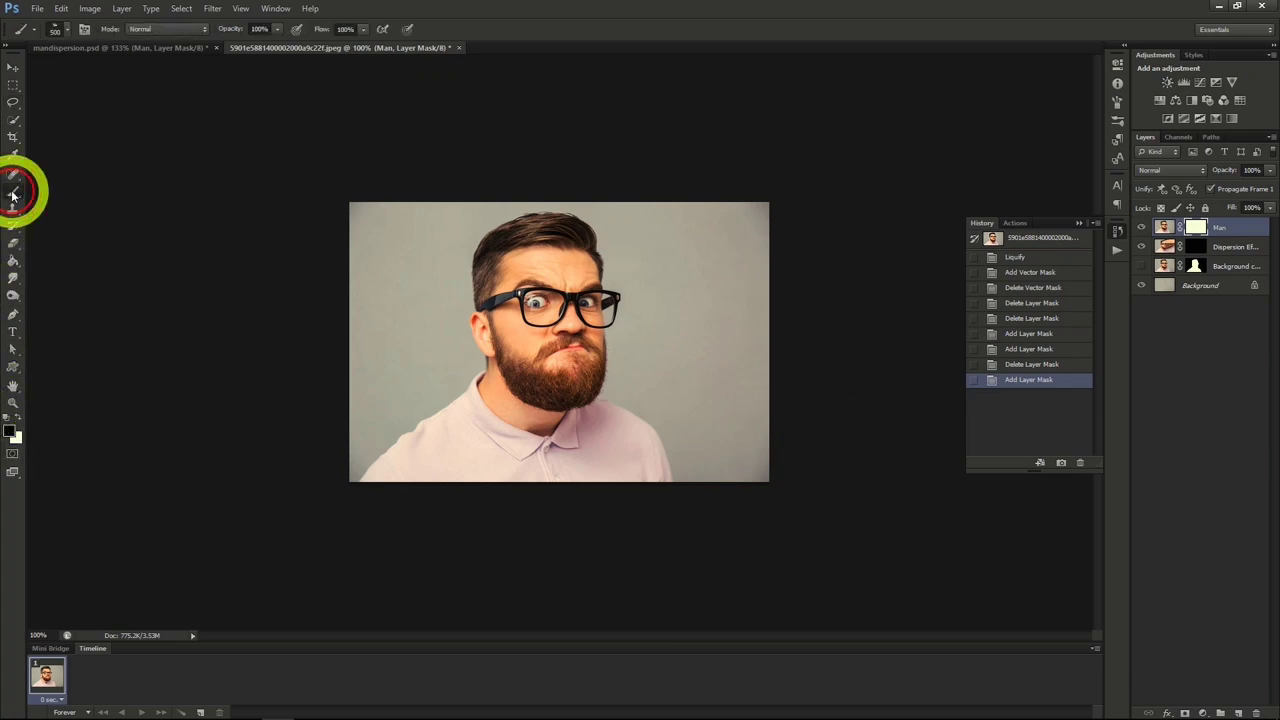
pyautogui.click(60, 28)
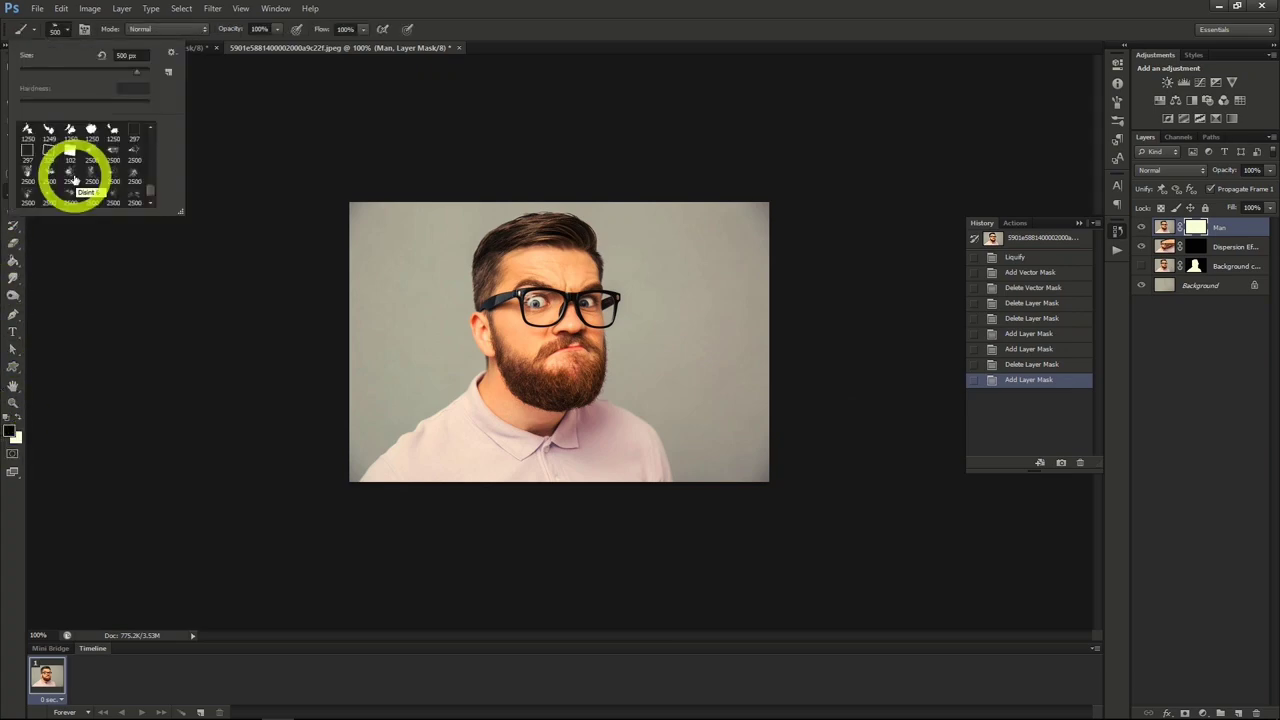
pyautogui.click(74, 178)
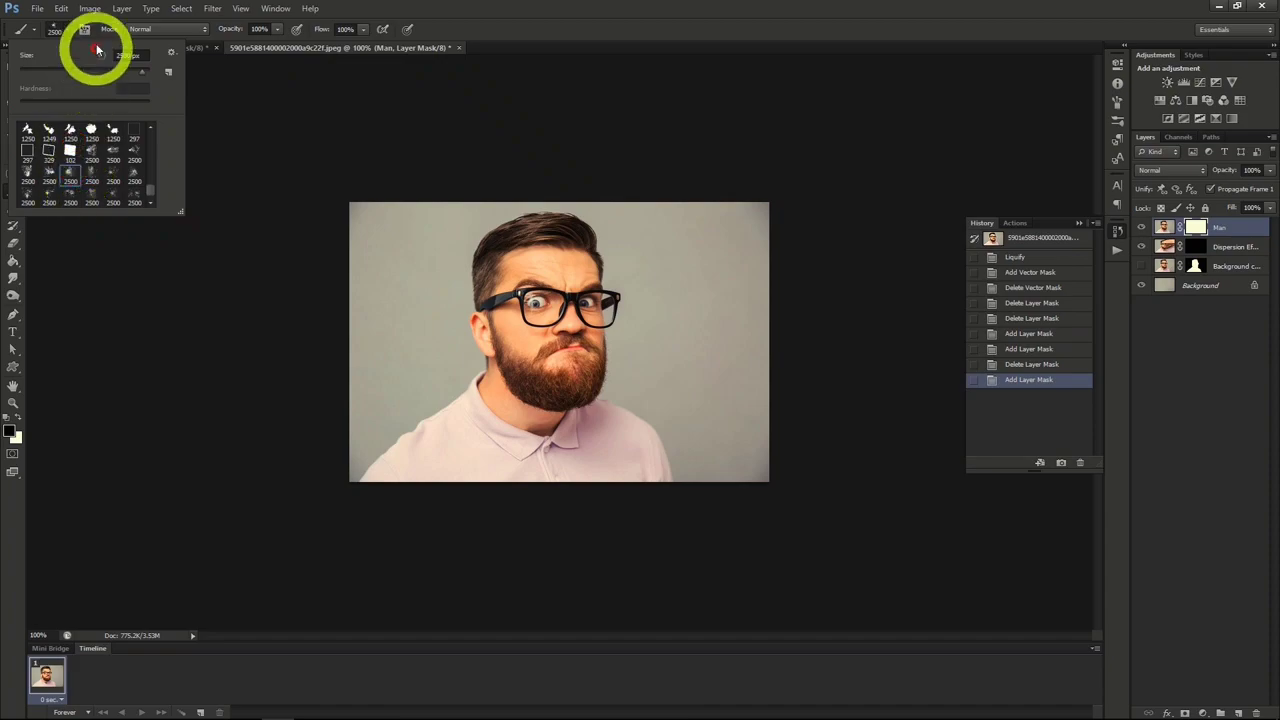
pyautogui.click(62, 29)
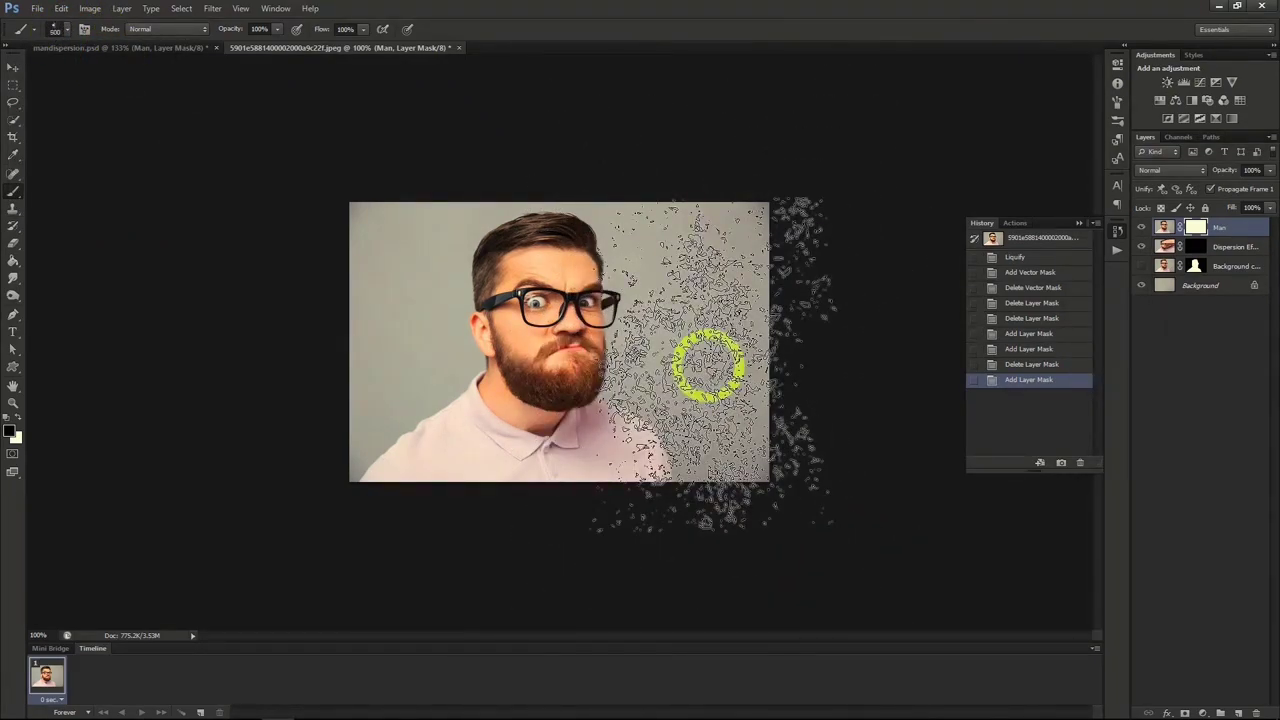
pyautogui.press('[')
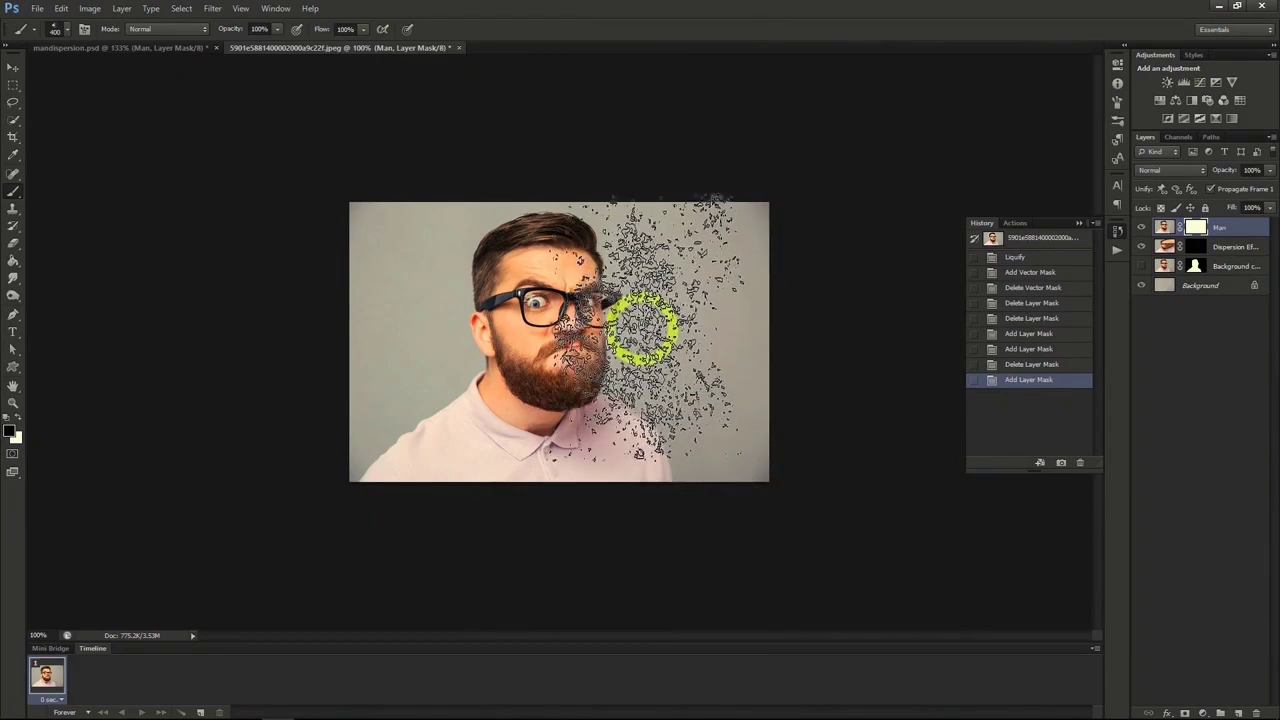
# Step: Stamp particles into the Man mask along the right face, hair and shoulder
pyautogui.click(650, 320)
pyautogui.click(657, 262)
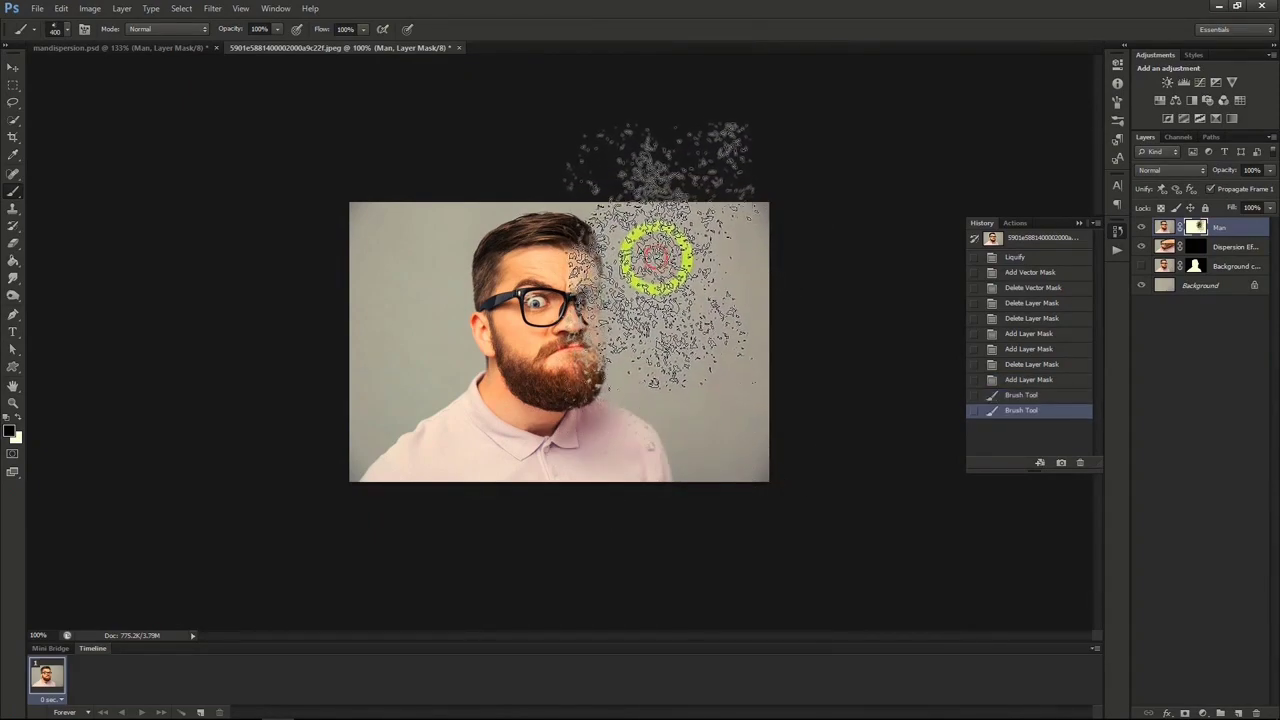
pyautogui.click(640, 212)
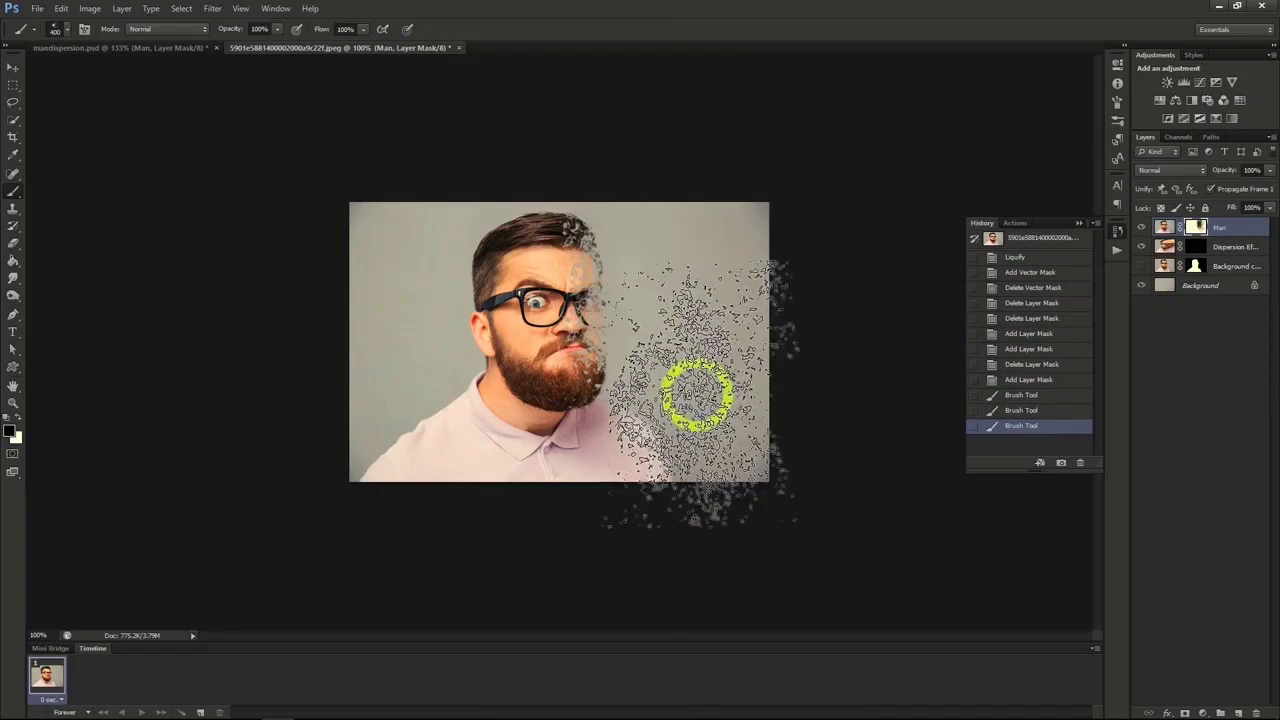
pyautogui.click(697, 396)
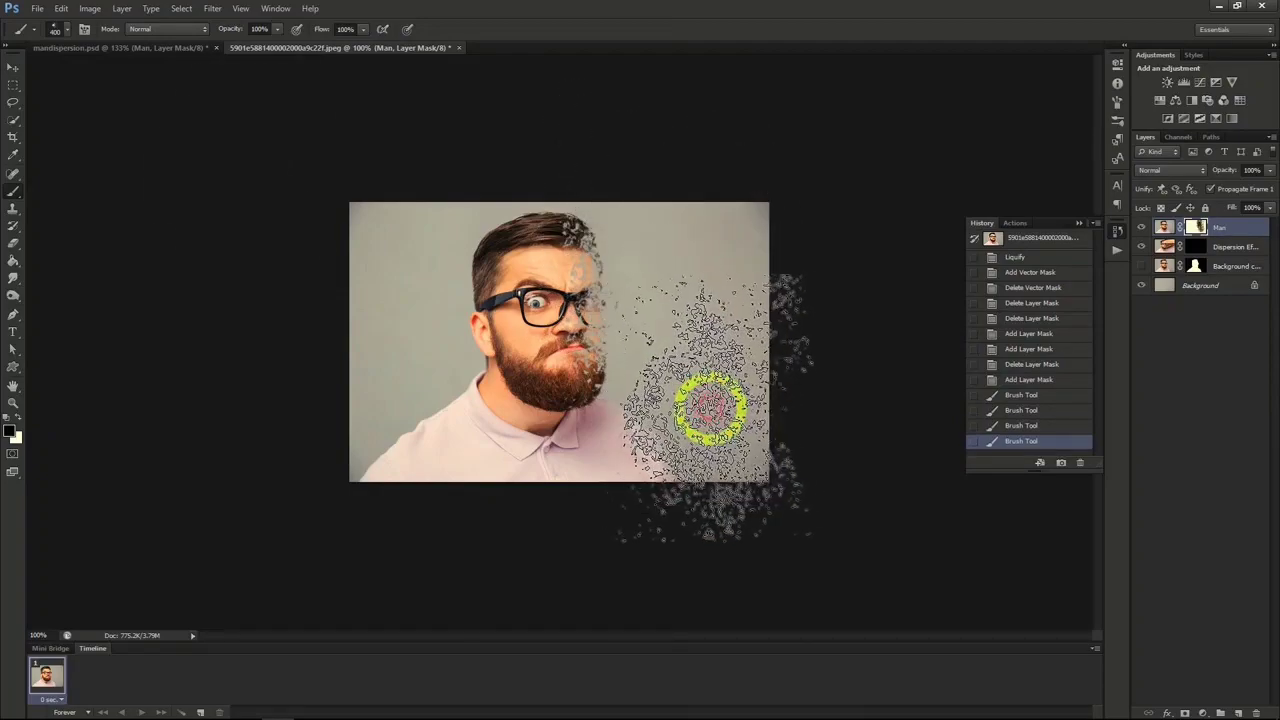
# Step: On the Dispersion Effect layer mask, stamp particle brush strokes trailing right from the face
pyautogui.click(1218, 251)
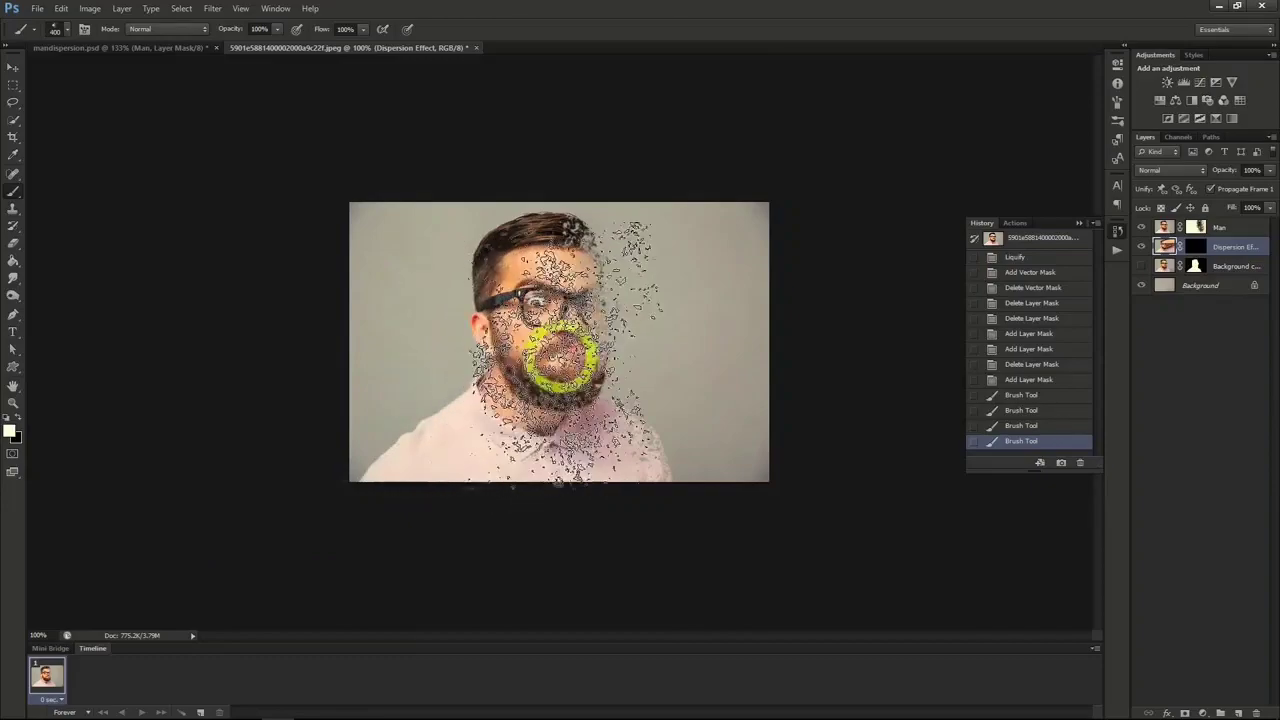
pyautogui.click(60, 28)
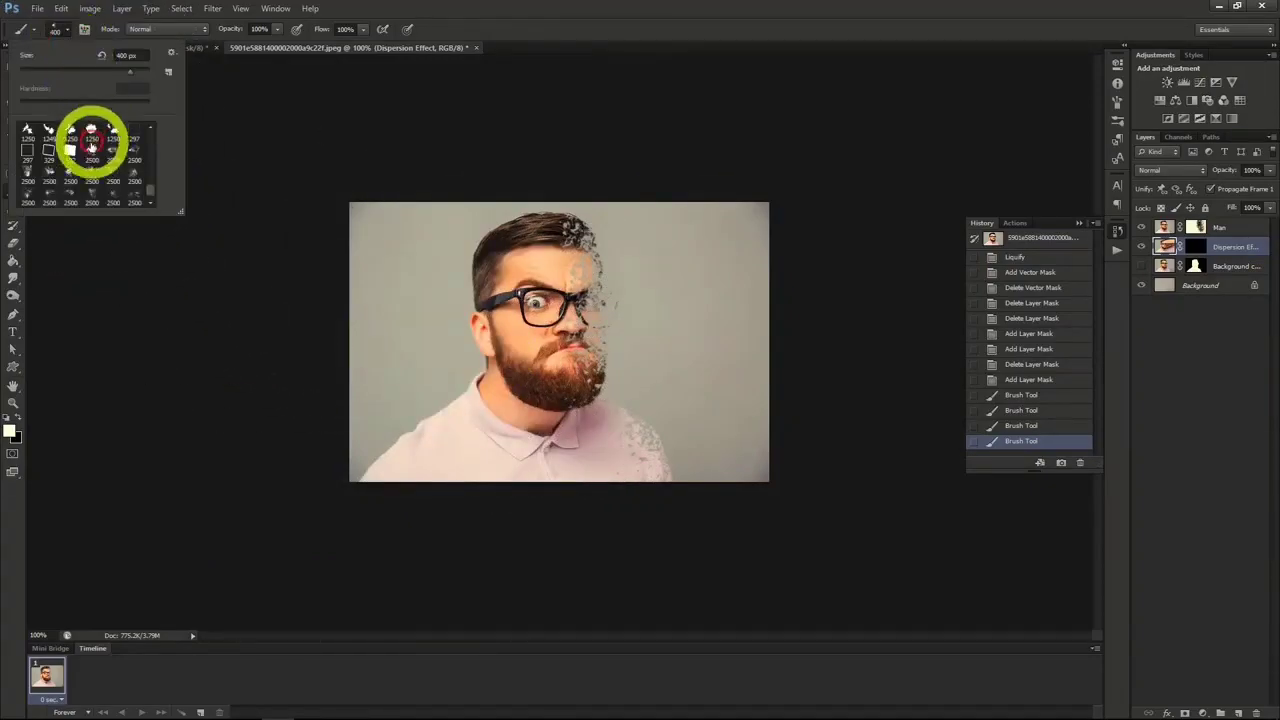
pyautogui.click(91, 181)
pyautogui.click(60, 28)
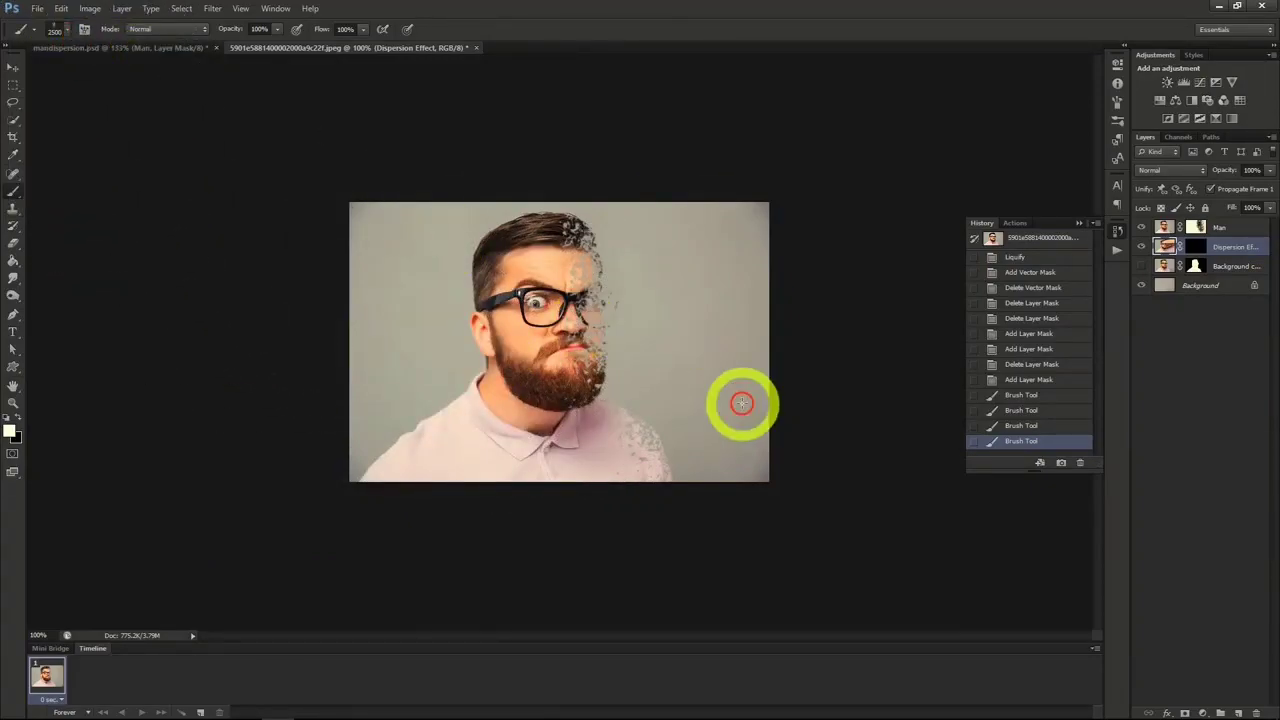
pyautogui.click(666, 330)
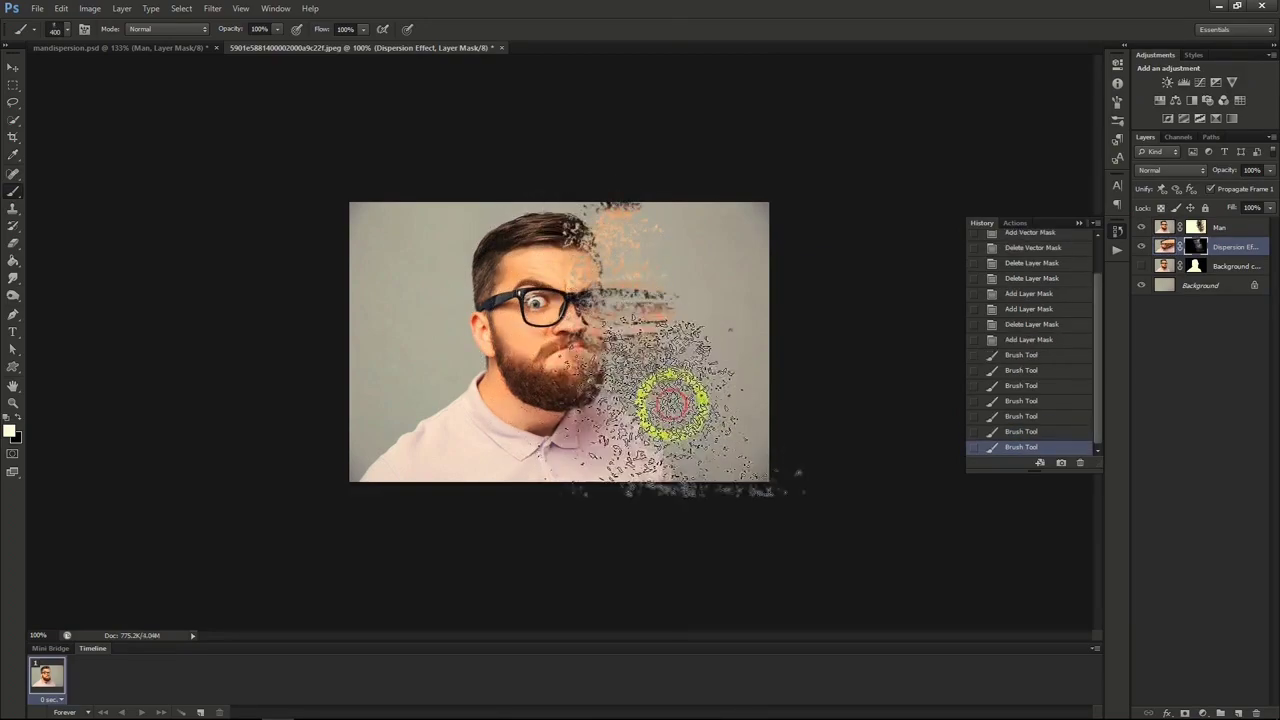
pyautogui.moveTo(672, 405); pyautogui.dragTo(768, 366)
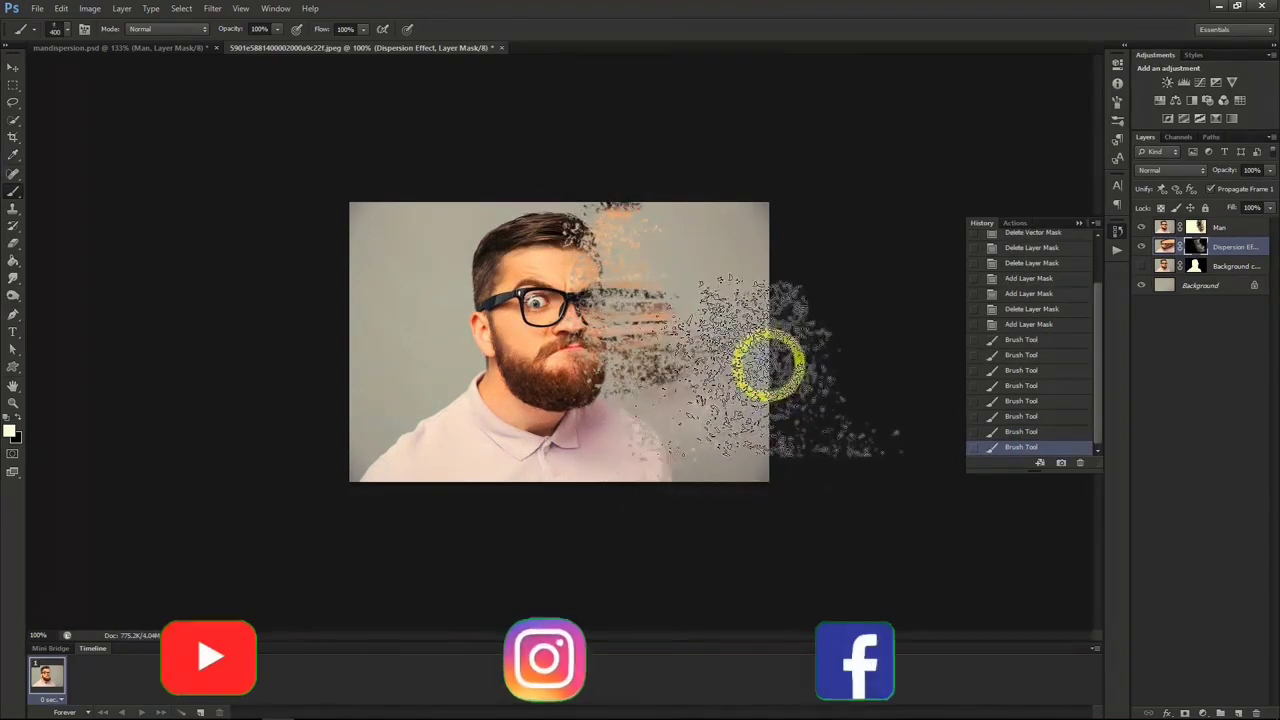